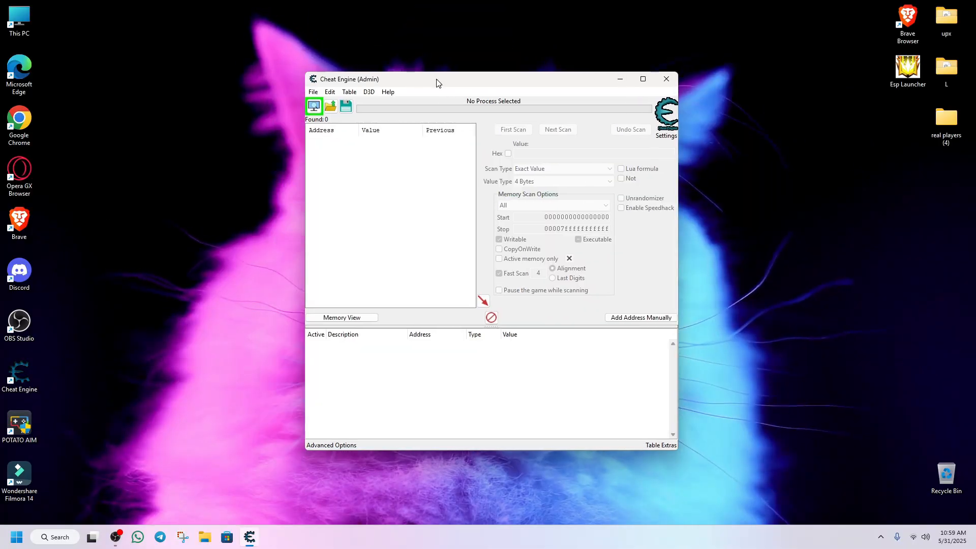
{"action": "left_click_drag", "start_coordinate": [436, 81], "coordinate": [459, 82]}
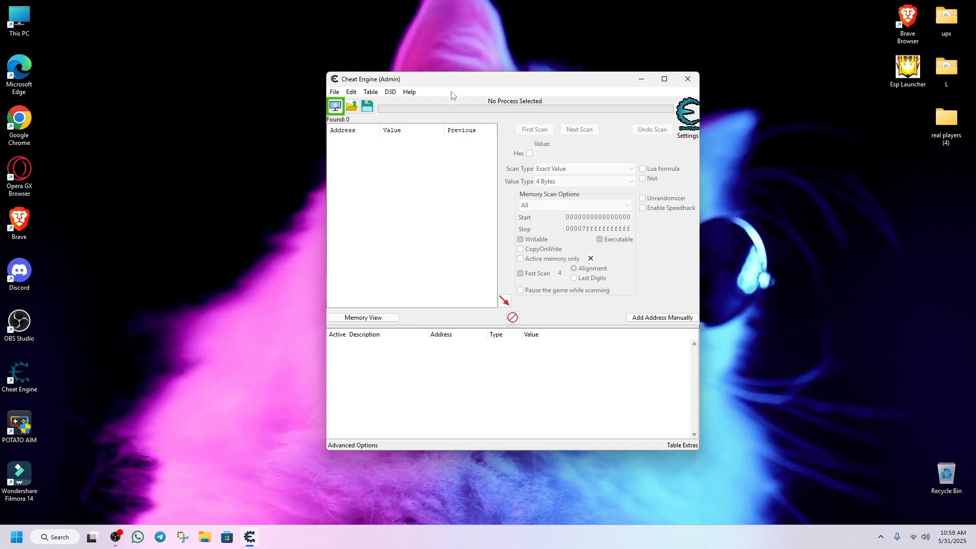
{"action": "mouse_move", "coordinate": [465, 88]}
{"action": "left_mouse_down"}
{"action": "mouse_move", "coordinate": [442, 96]}
{"action": "mouse_move", "coordinate": [511, 208]}
{"action": "mouse_move", "coordinate": [449, 96]}
{"action": "left_mouse_up"}
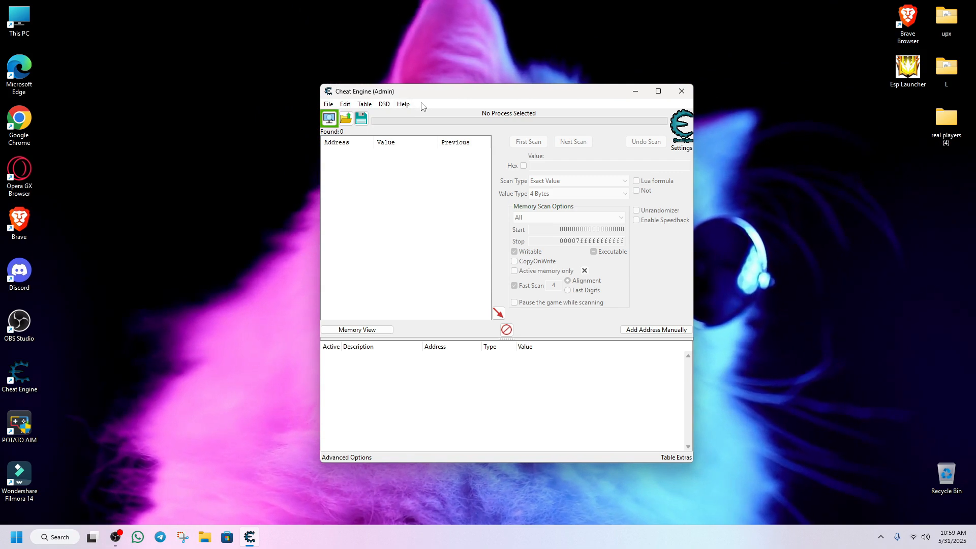
{"action": "left_click", "coordinate": [403, 105]}
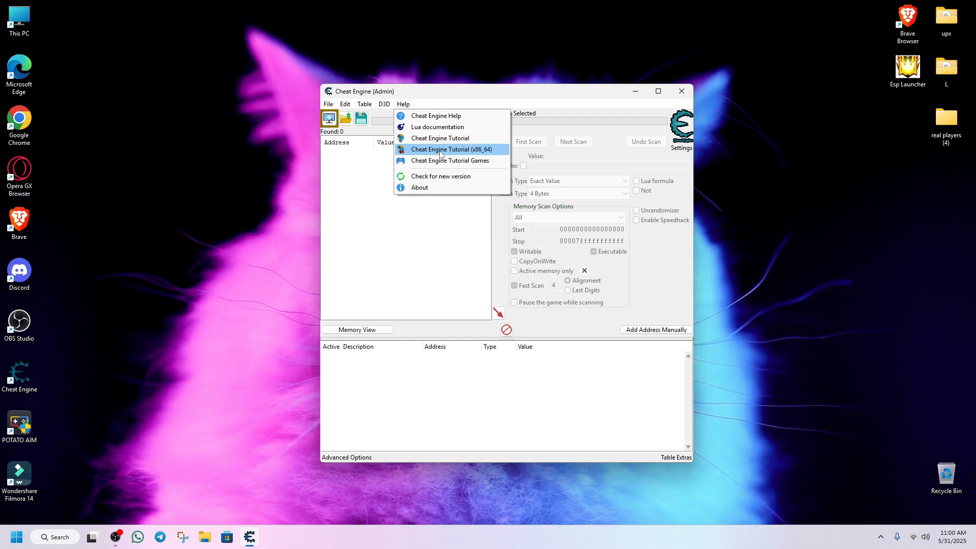
{"action": "left_click", "coordinate": [525, 95]}
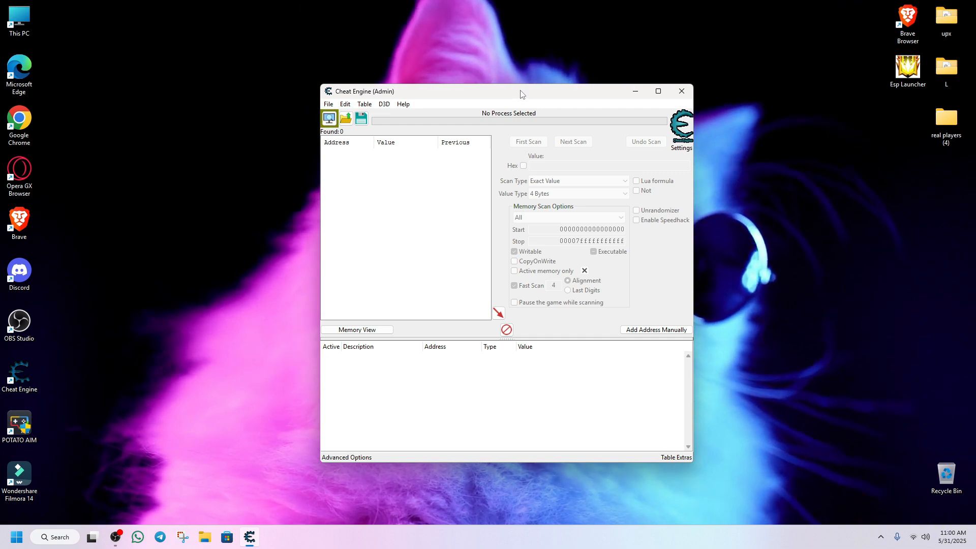
{"action": "left_click_drag", "start_coordinate": [456, 96], "coordinate": [502, 103]}
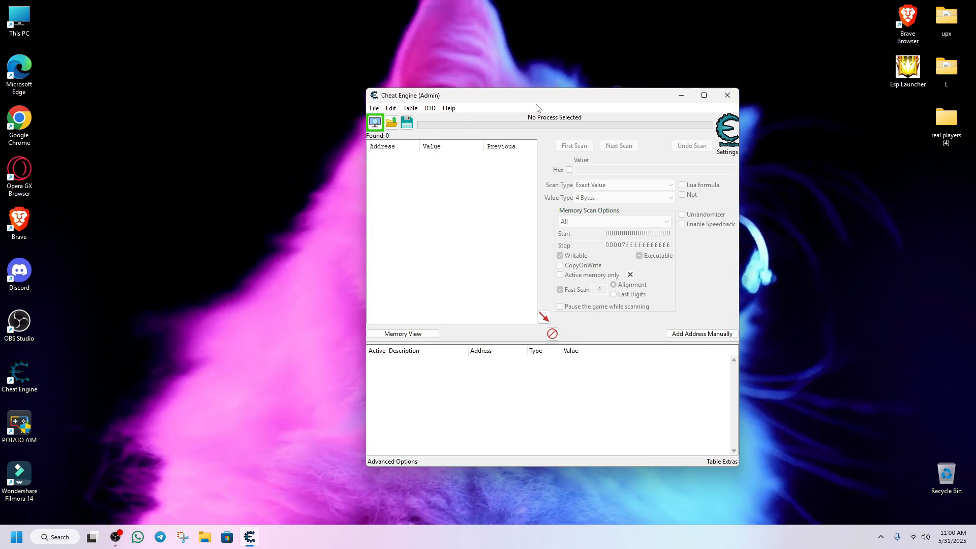
{"action": "left_click_drag", "start_coordinate": [549, 99], "coordinate": [488, 81]}
- Launch the Cheat Engine Tutorial (x86_64) and arrange its window side by side with the main Cheat Engine window
{"action": "left_click", "coordinate": [387, 91]}
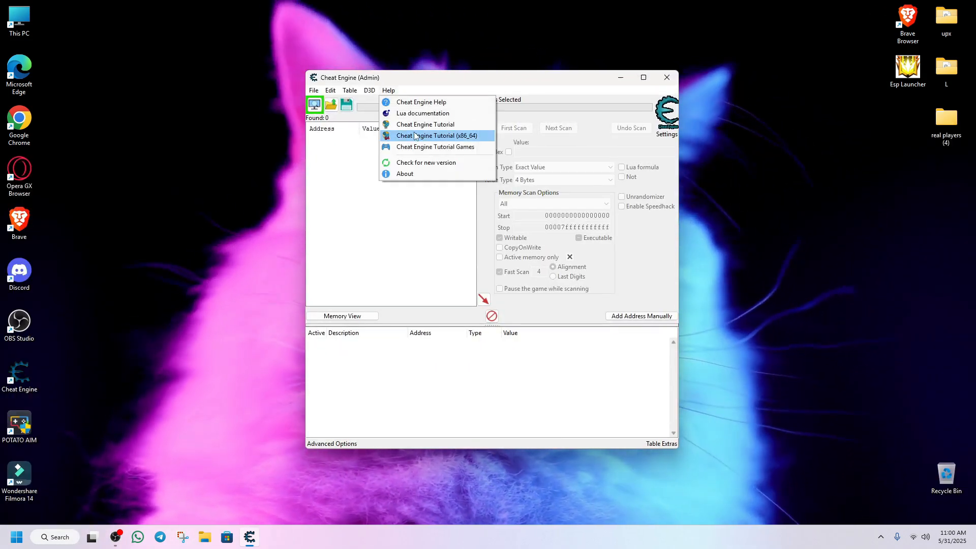
{"action": "left_click", "coordinate": [419, 136]}
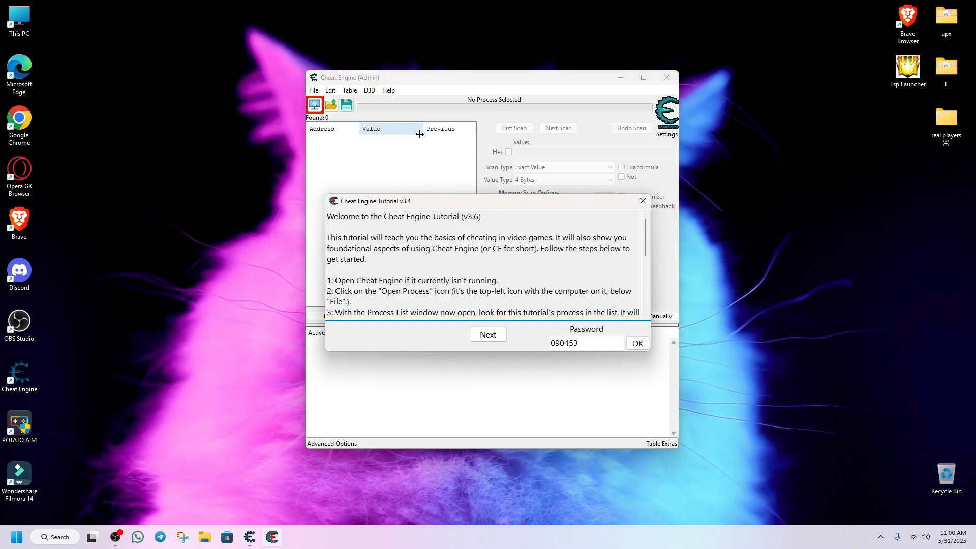
{"action": "left_click_drag", "start_coordinate": [455, 190], "coordinate": [202, 121]}
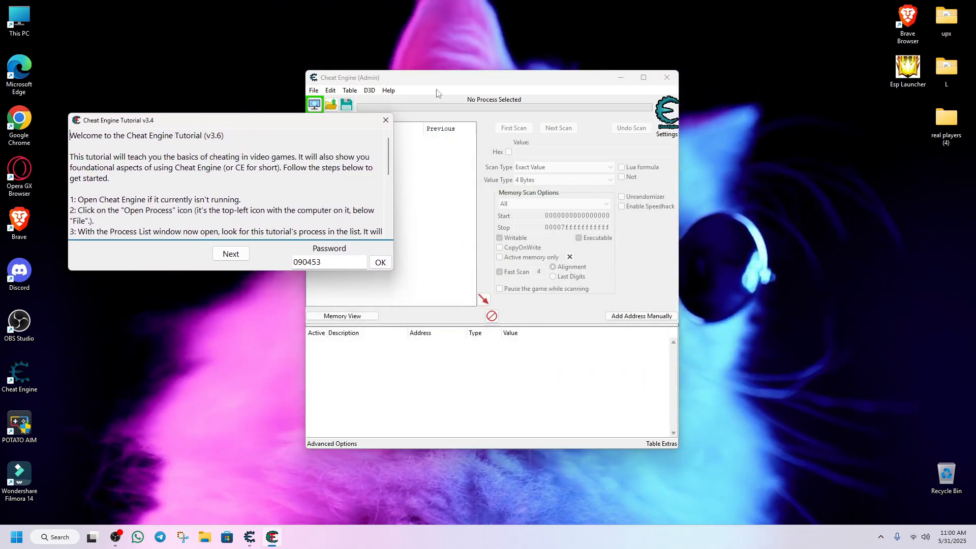
{"action": "left_click_drag", "start_coordinate": [448, 82], "coordinate": [577, 87]}
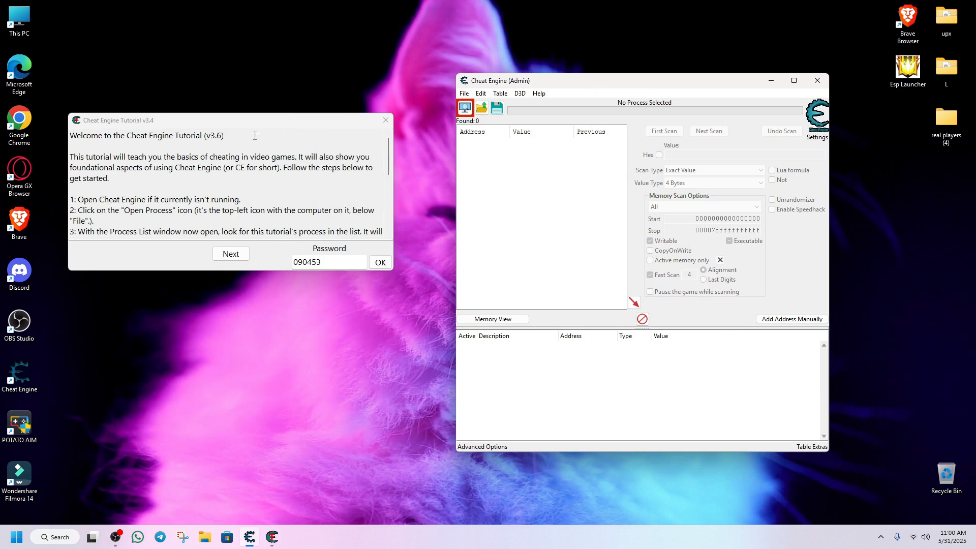
{"action": "left_click_drag", "start_coordinate": [210, 126], "coordinate": [245, 131]}
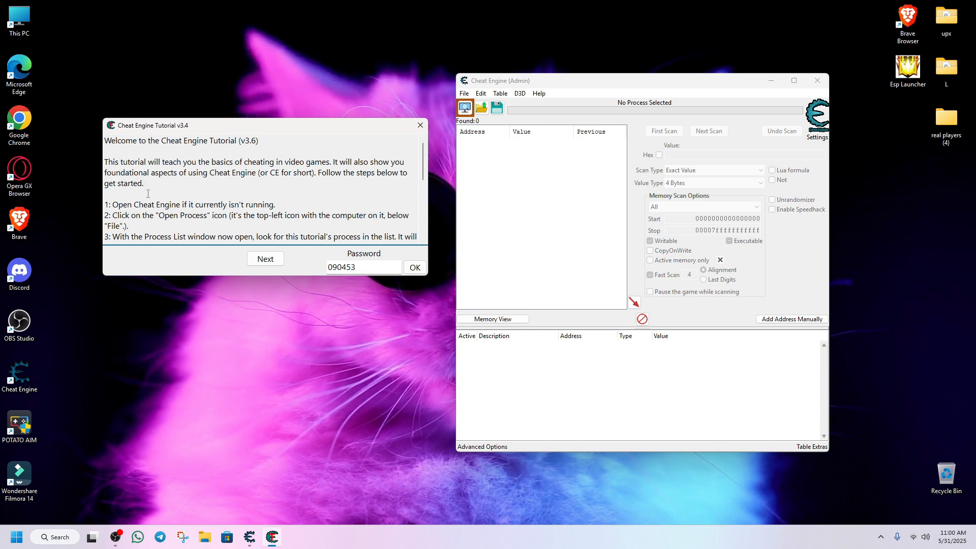
- Read the tutorial's instructions for choosing a process, and open the Tutorial-x86_64.exe process for scanning
{"action": "scroll", "coordinate": [148, 194], "scroll_direction": "down", "scroll_amount": 1}
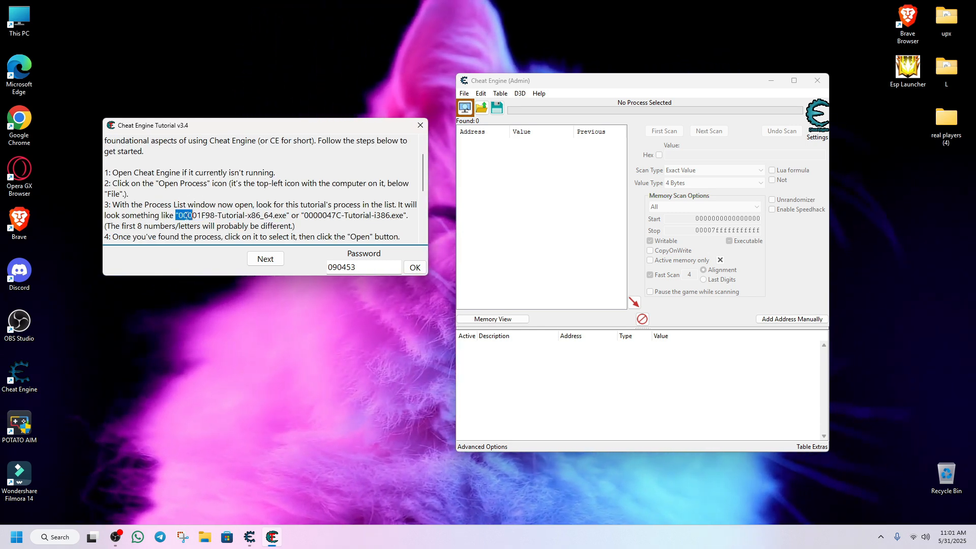
{"action": "left_click_drag", "start_coordinate": [286, 217], "coordinate": [132, 195]}
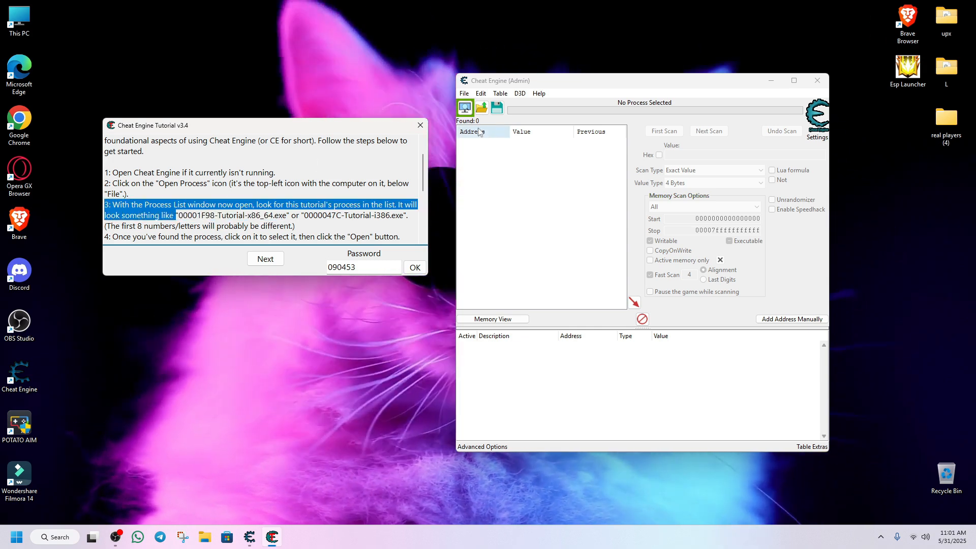
{"action": "left_click", "coordinate": [328, 160]}
{"action": "scroll", "coordinate": [186, 164], "scroll_direction": "up", "scroll_amount": 1}
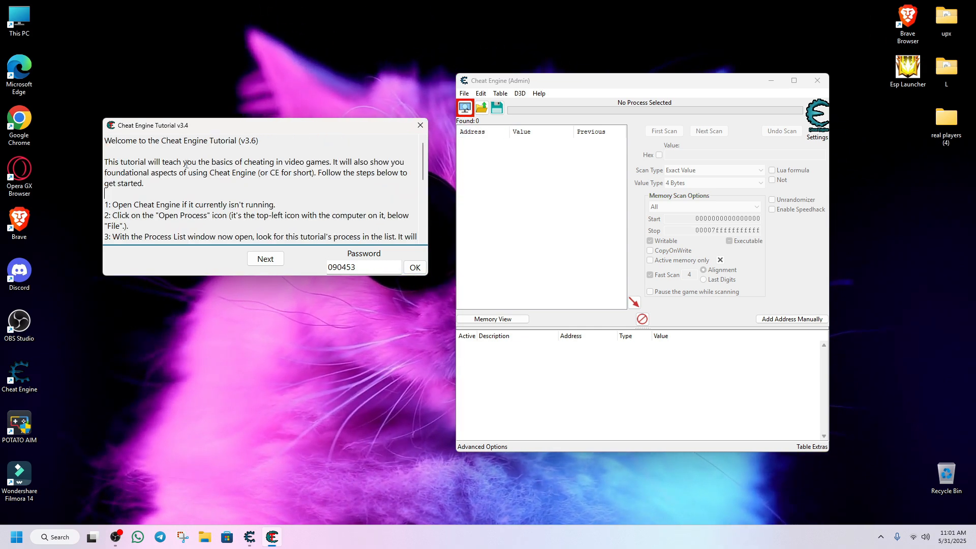
{"action": "left_click", "coordinate": [465, 108]}
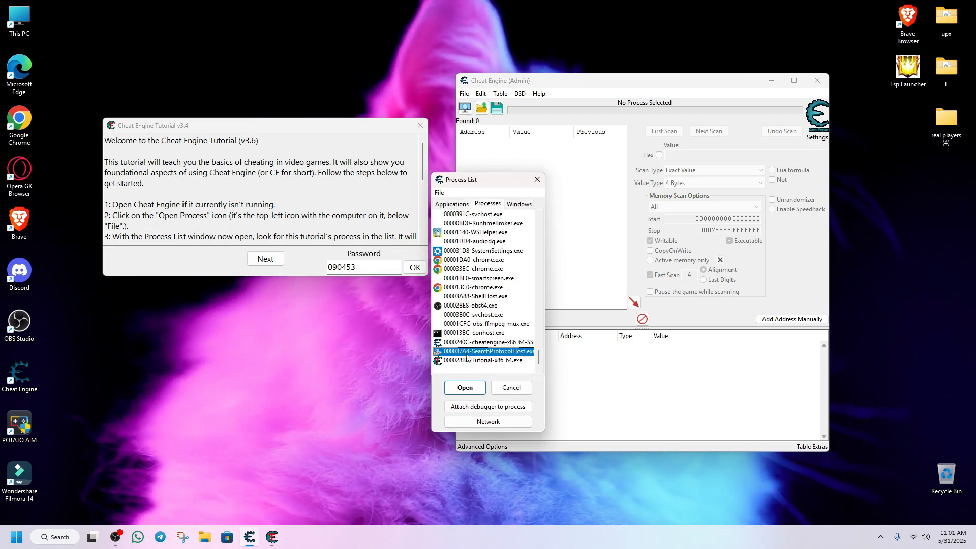
{"action": "scroll", "coordinate": [193, 187], "scroll_direction": "down", "scroll_amount": 2}
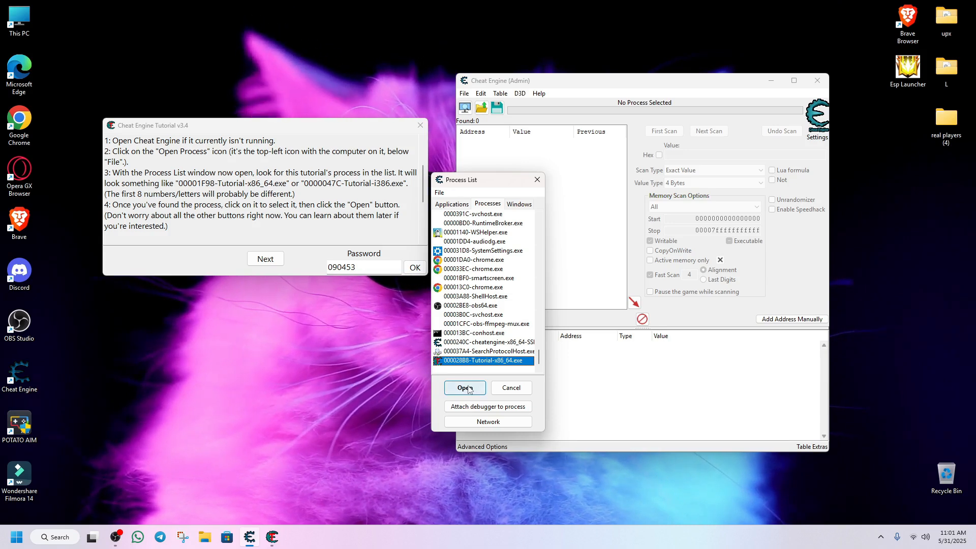
{"action": "left_click", "coordinate": [465, 388]}
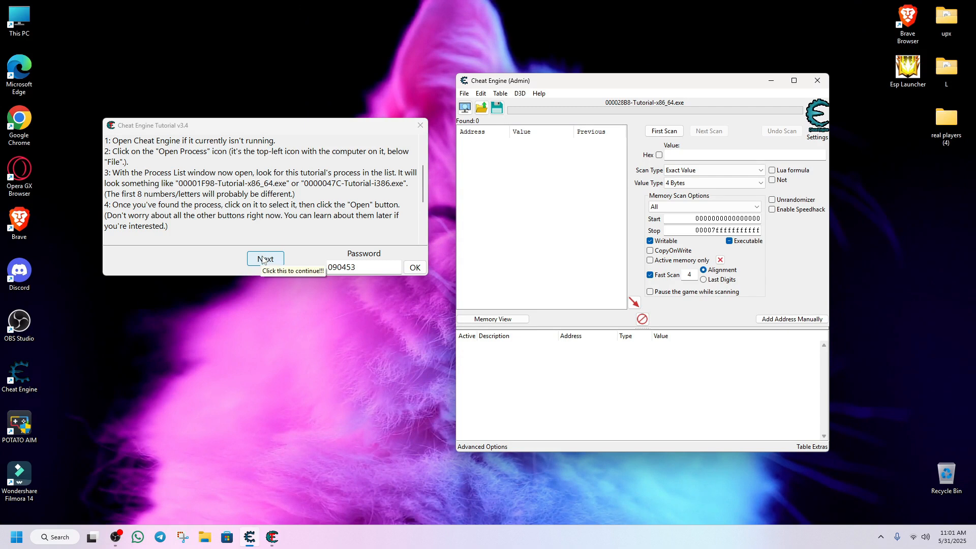
- Advance the tutorial to Step 2 and read its Exact Value scanning instructions
{"action": "left_click", "coordinate": [262, 260]}
{"action": "left_click_drag", "start_coordinate": [162, 117], "coordinate": [123, 112]}
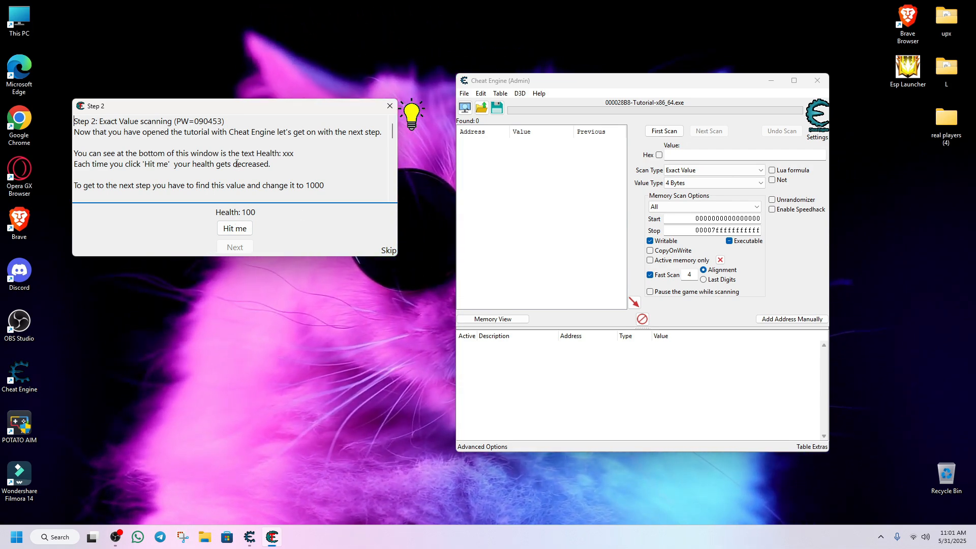
{"action": "scroll", "coordinate": [237, 163], "scroll_direction": "down", "scroll_amount": 1}
{"action": "scroll", "coordinate": [264, 170], "scroll_direction": "up", "scroll_amount": 1}
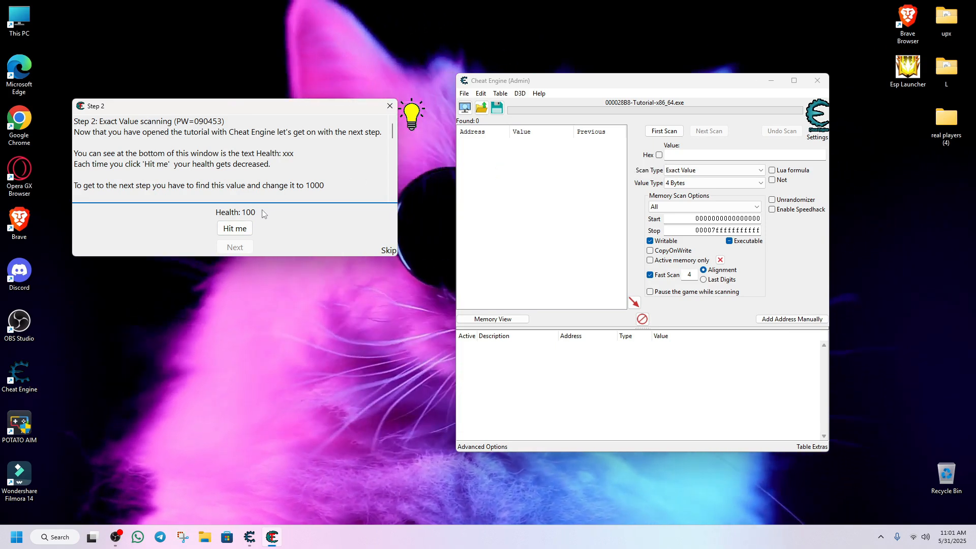
{"action": "left_click_drag", "start_coordinate": [325, 186], "coordinate": [302, 187]}
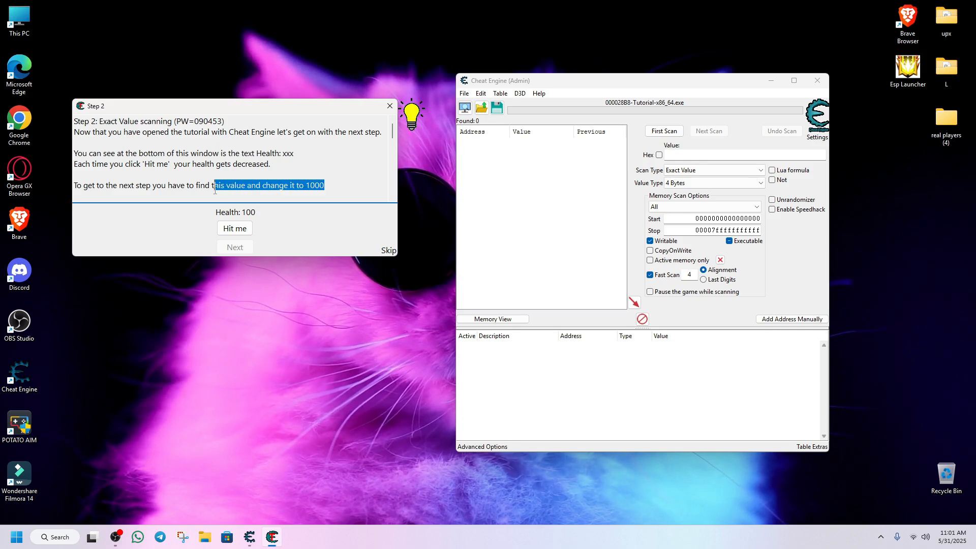
{"action": "left_click_drag", "start_coordinate": [214, 190], "coordinate": [98, 188]}
{"action": "left_click", "coordinate": [327, 186]}
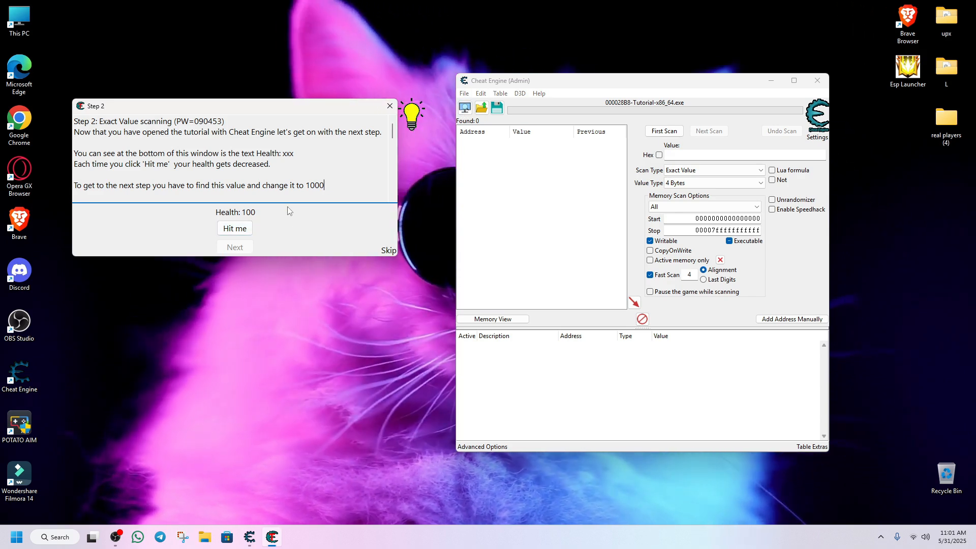
- Run a first scan for the exact value 100 with the 4 Bytes value type, checking the tutorial's value type advice
{"action": "left_click", "coordinate": [700, 155]}
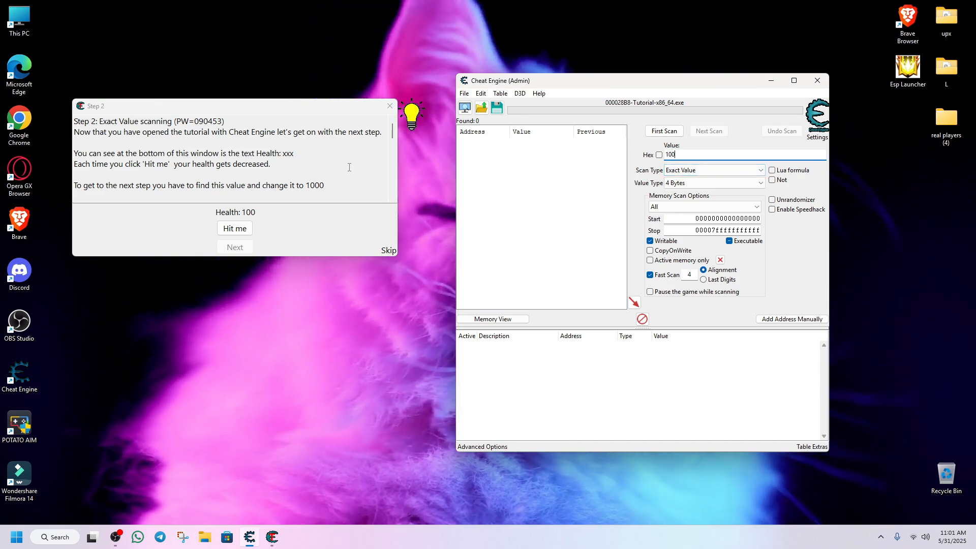
{"action": "scroll", "coordinate": [115, 169], "scroll_direction": "down", "scroll_amount": 3}
{"action": "scroll", "coordinate": [253, 172], "scroll_direction": "up", "scroll_amount": 1}
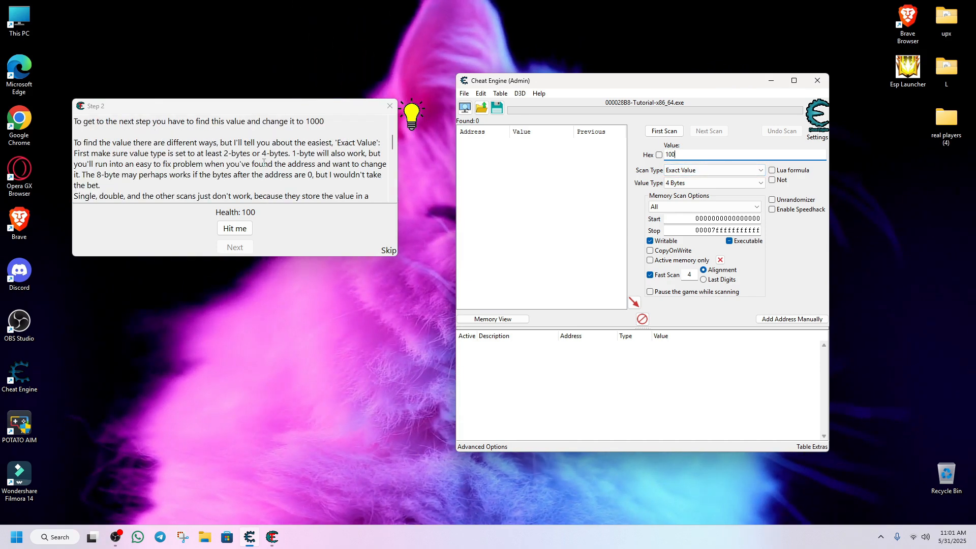
{"action": "left_click_drag", "start_coordinate": [206, 153], "coordinate": [247, 154]}
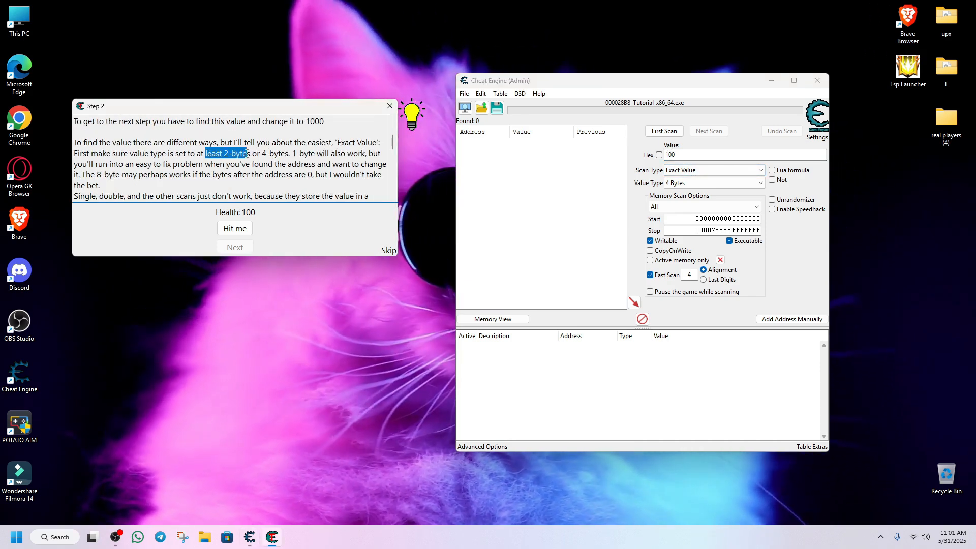
{"action": "scroll", "coordinate": [239, 154], "scroll_direction": "up", "scroll_amount": 2}
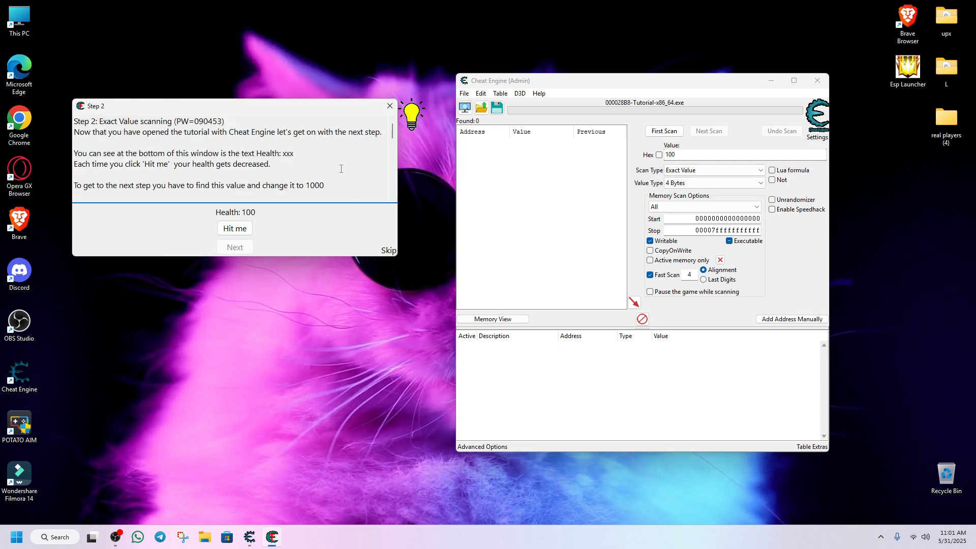
{"action": "left_click", "coordinate": [663, 131]}
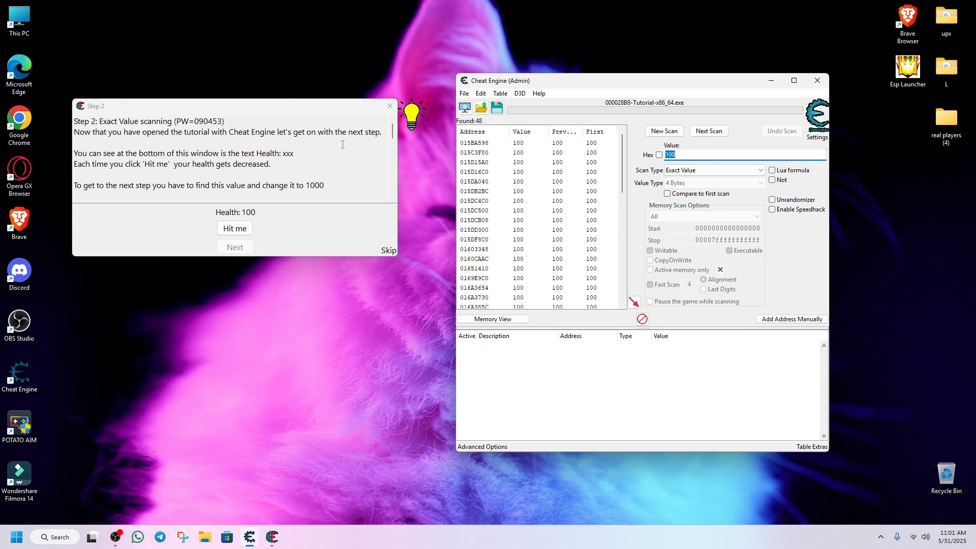
- Take one hit in the tutorial to lower the health, and narrow the results with a next scan for 96
{"action": "scroll", "coordinate": [262, 190], "scroll_direction": "down", "scroll_amount": 2}
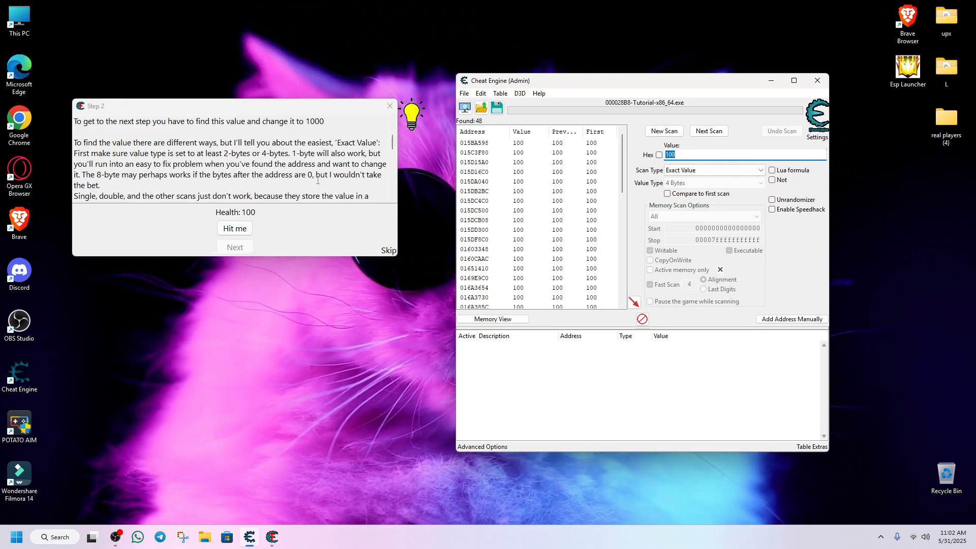
{"action": "left_click", "coordinate": [241, 230]}
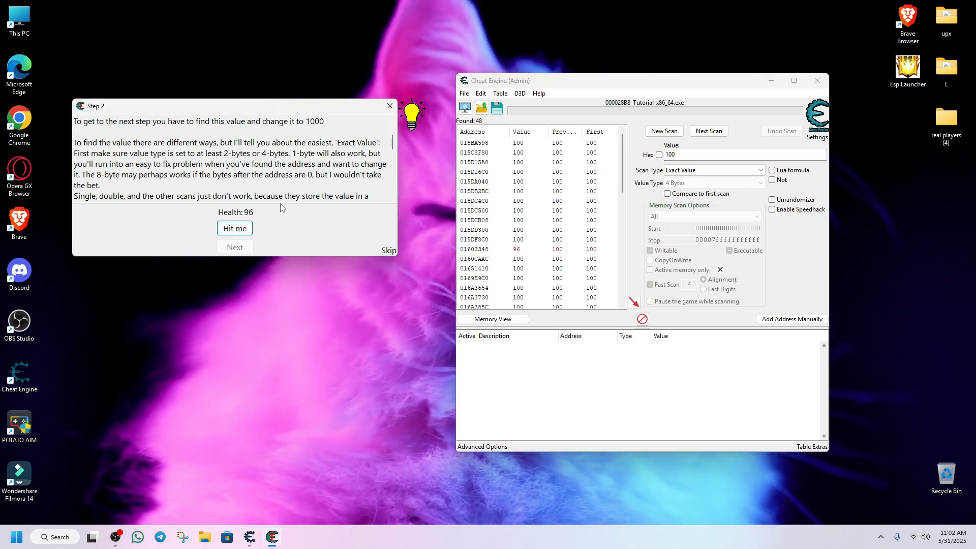
{"action": "scroll", "coordinate": [252, 180], "scroll_direction": "up", "scroll_amount": 2}
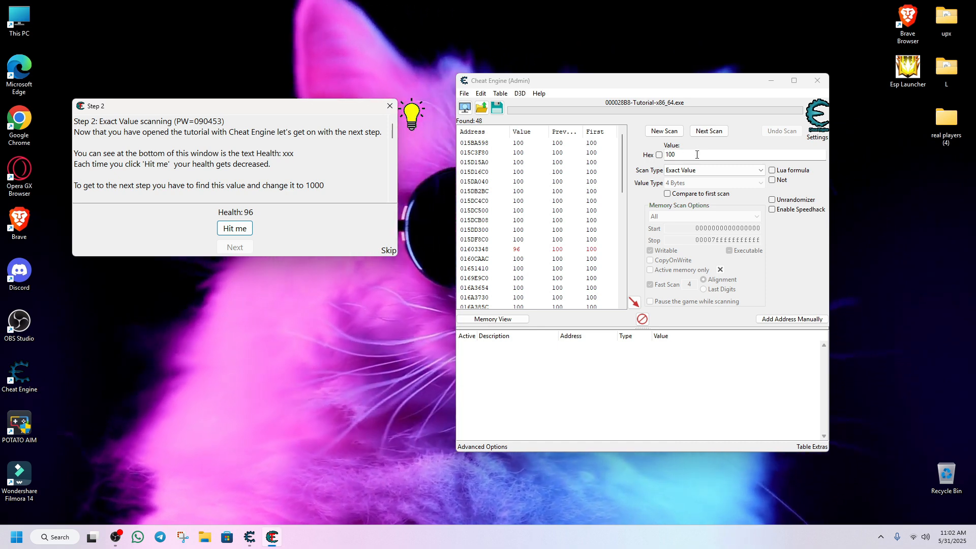
{"action": "double_click", "coordinate": [696, 155]}
{"action": "key", "text": "BackSpace"}
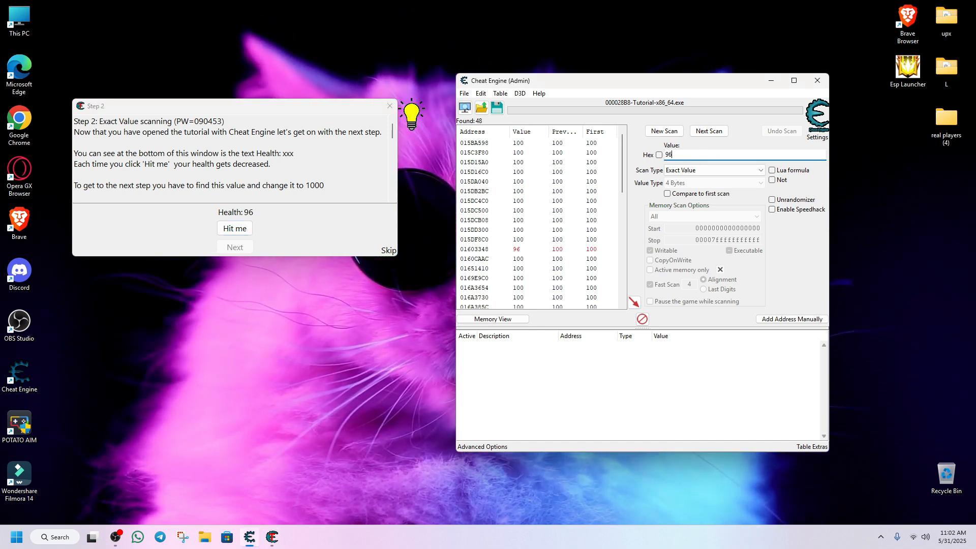
{"action": "left_click", "coordinate": [708, 131]}
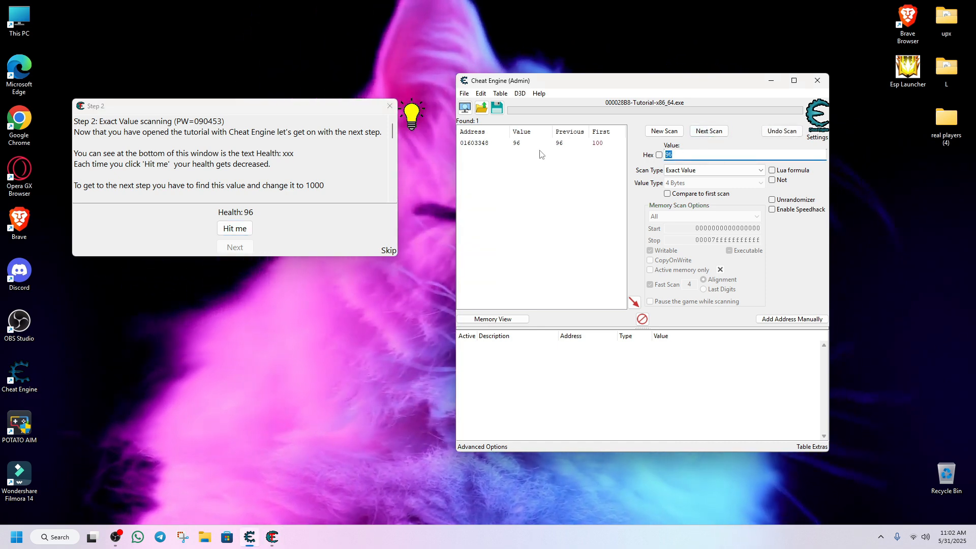
- Take one more hit, and add the remaining scanned address to the address list with its value set to 1000
{"action": "left_click", "coordinate": [232, 229]}
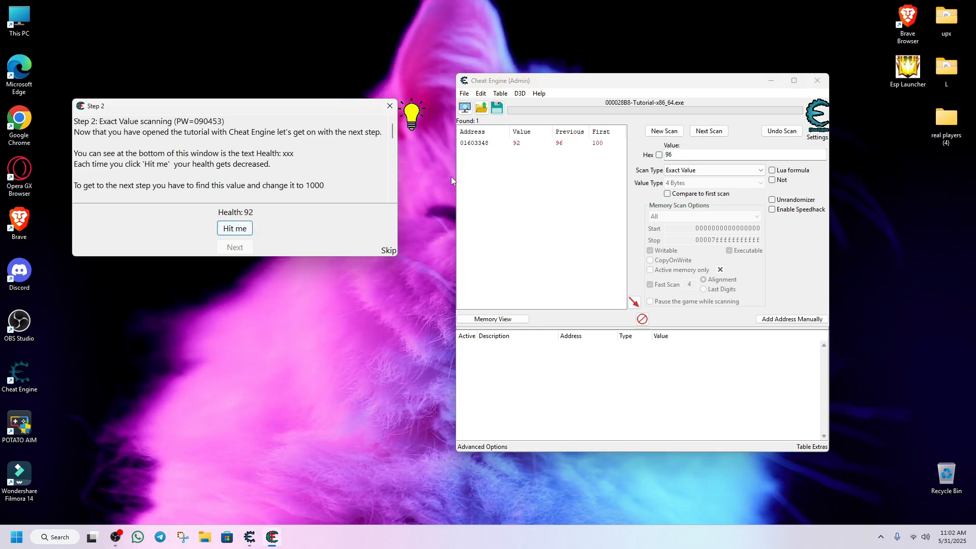
{"action": "double_click", "coordinate": [558, 142]}
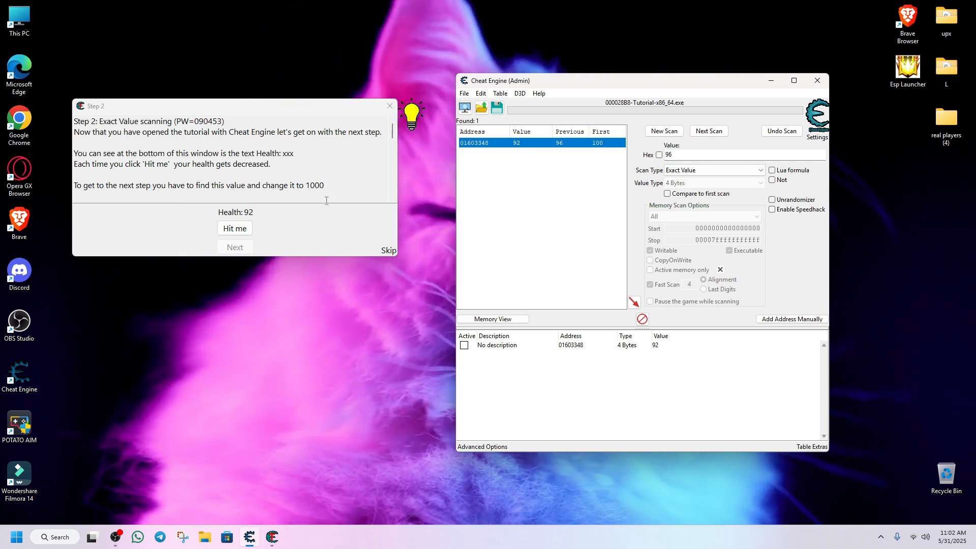
{"action": "double_click", "coordinate": [655, 345]}
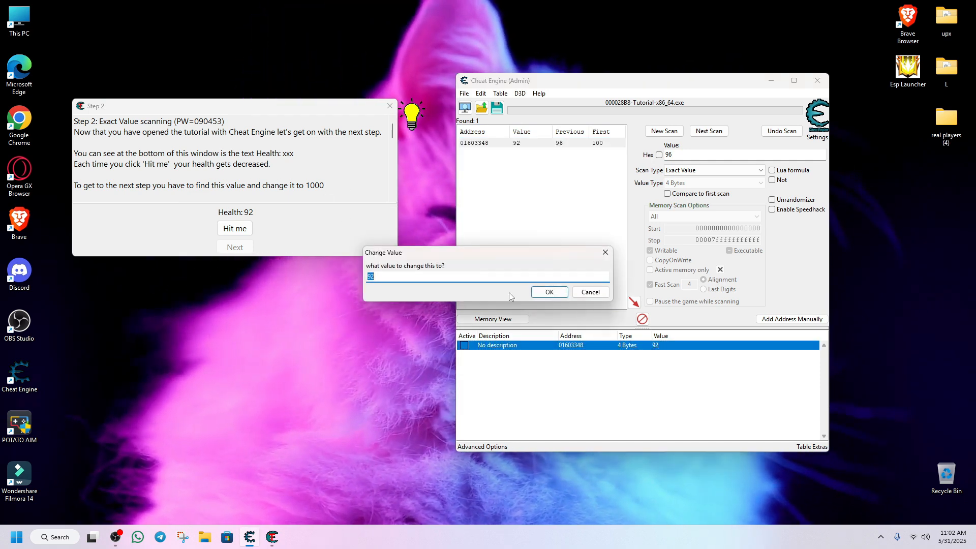
{"action": "type", "text": "1000"}
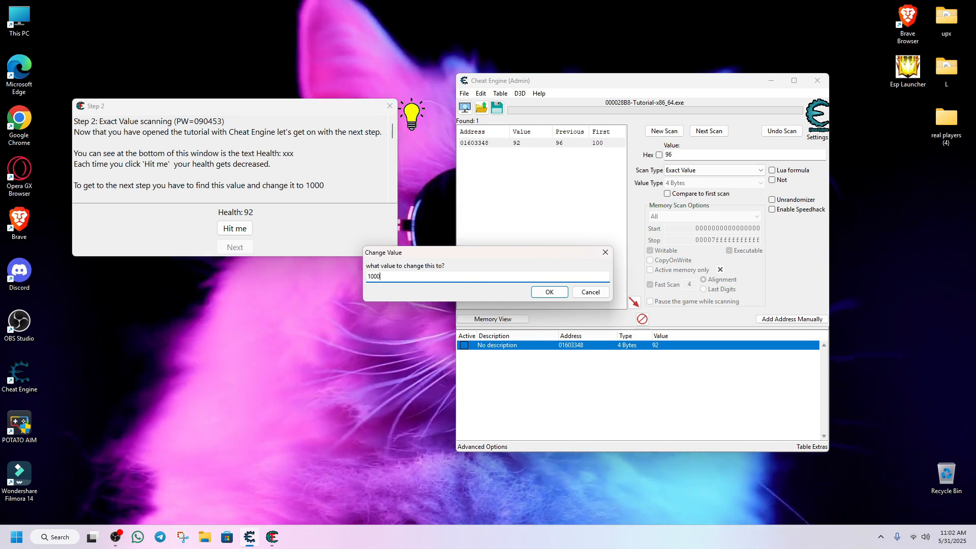
{"action": "left_click", "coordinate": [546, 293]}
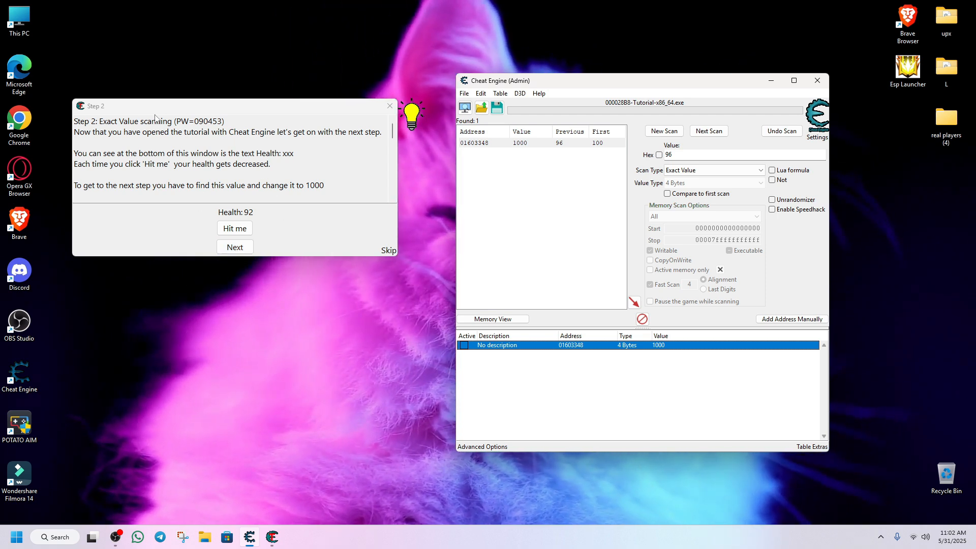
- Advance the tutorial to Step 3 and read its instructions on finding an unknown initial value
{"action": "left_click", "coordinate": [234, 246]}
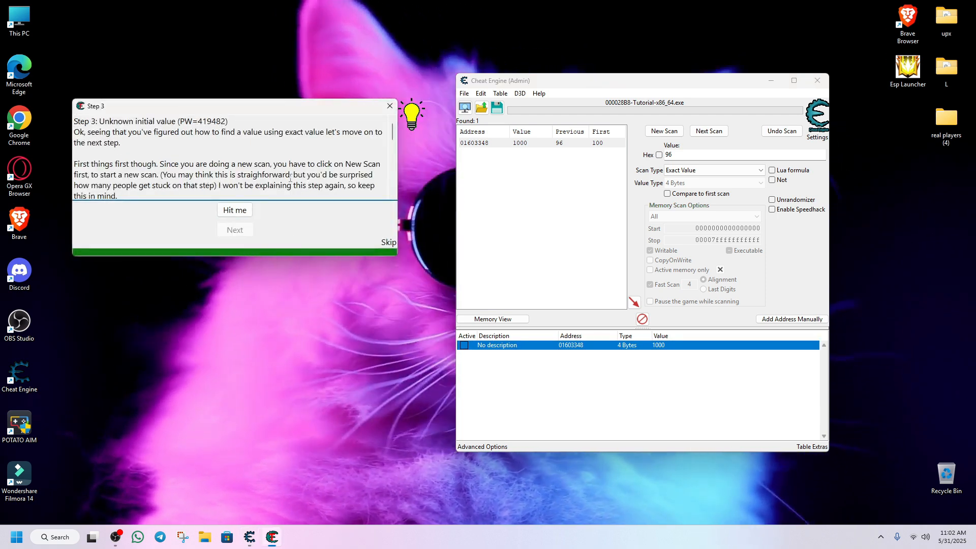
{"action": "scroll", "coordinate": [278, 163], "scroll_direction": "down", "scroll_amount": 2}
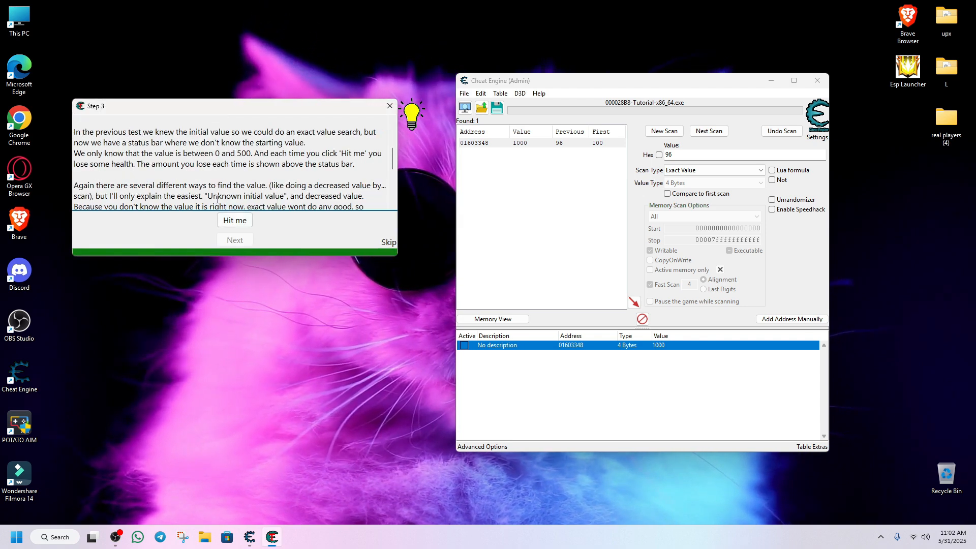
{"action": "scroll", "coordinate": [216, 200], "scroll_direction": "down", "scroll_amount": 3}
{"action": "scroll", "coordinate": [203, 183], "scroll_direction": "up", "scroll_amount": 5}
{"action": "scroll", "coordinate": [189, 170], "scroll_direction": "down", "scroll_amount": 3}
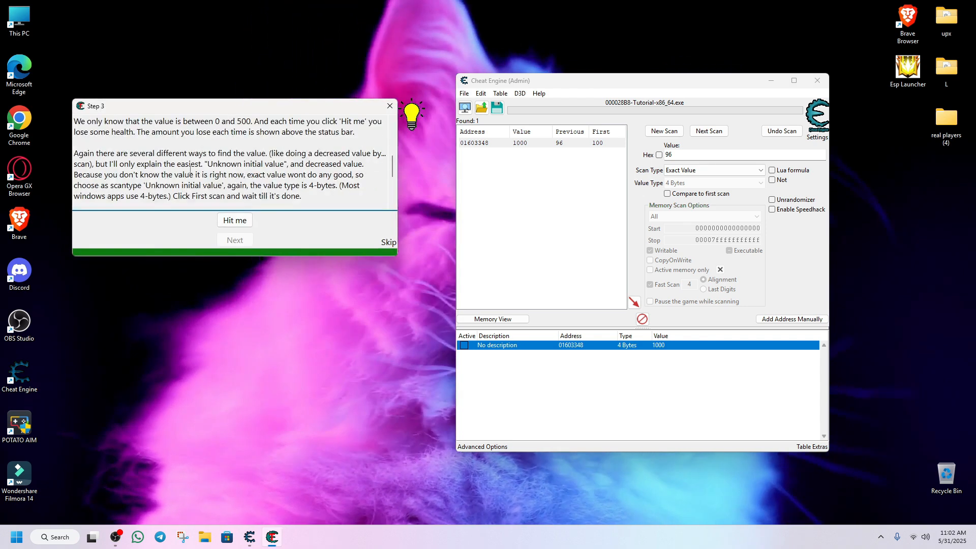
{"action": "scroll", "coordinate": [190, 170], "scroll_direction": "up", "scroll_amount": 1}
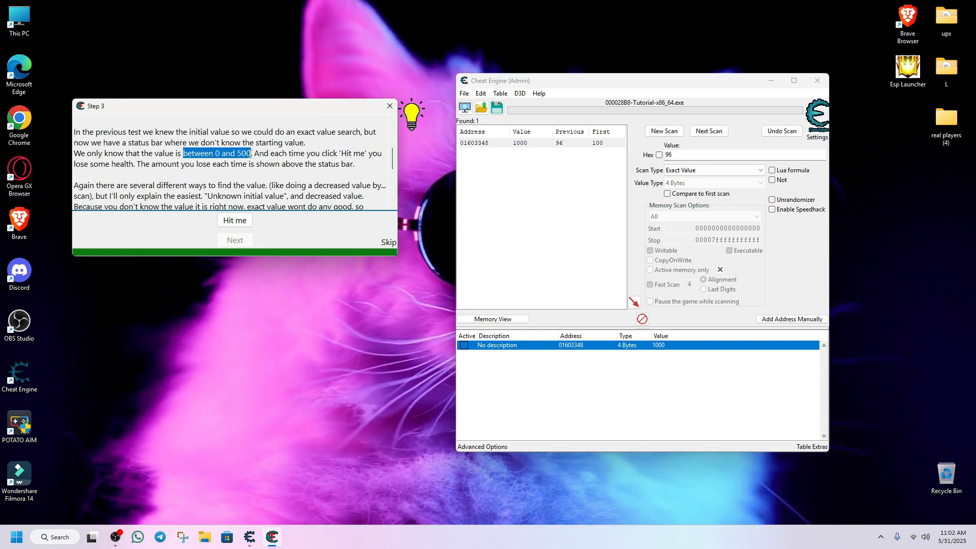
{"action": "scroll", "coordinate": [214, 188], "scroll_direction": "down", "scroll_amount": 1}
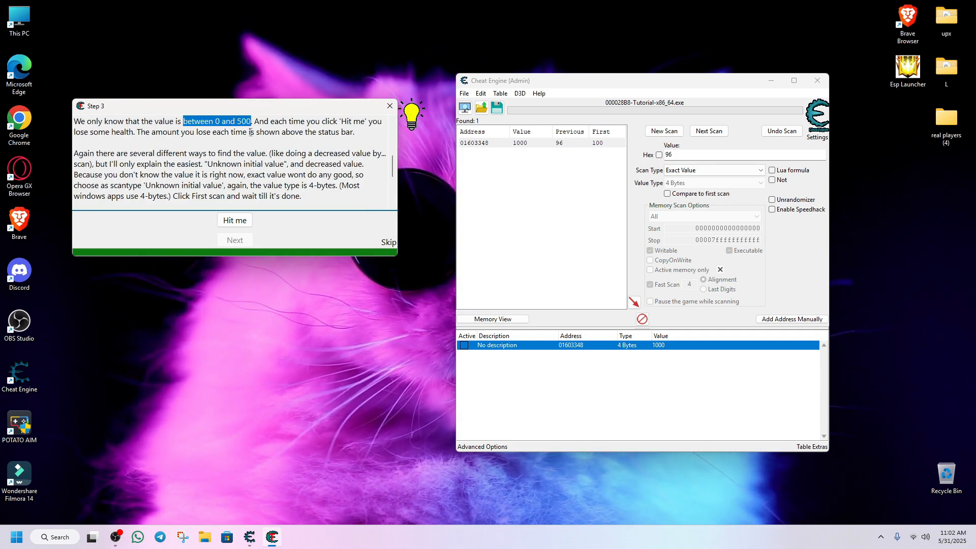
{"action": "scroll", "coordinate": [250, 132], "scroll_direction": "down", "scroll_amount": 3}
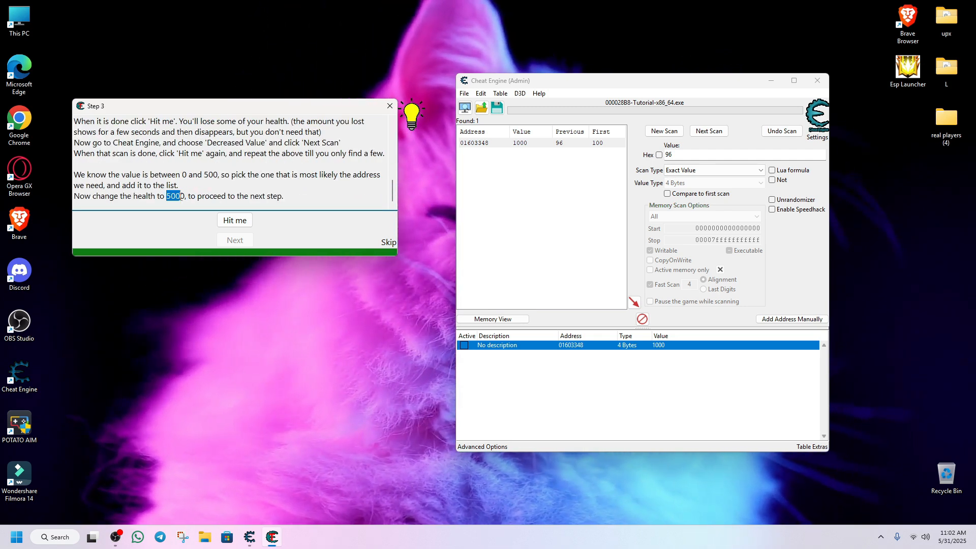
{"action": "scroll", "coordinate": [223, 185], "scroll_direction": "up", "scroll_amount": 5}
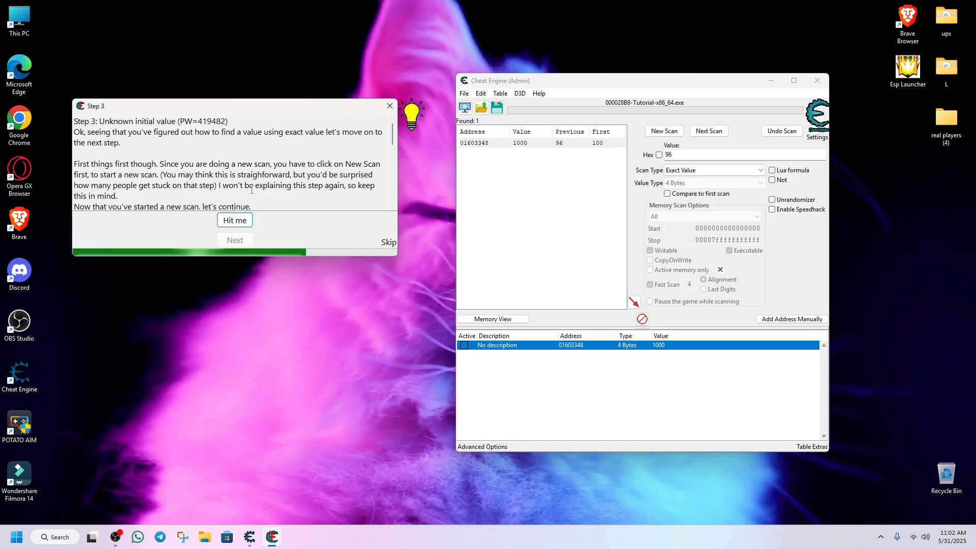
{"action": "scroll", "coordinate": [251, 190], "scroll_direction": "down", "scroll_amount": 3}
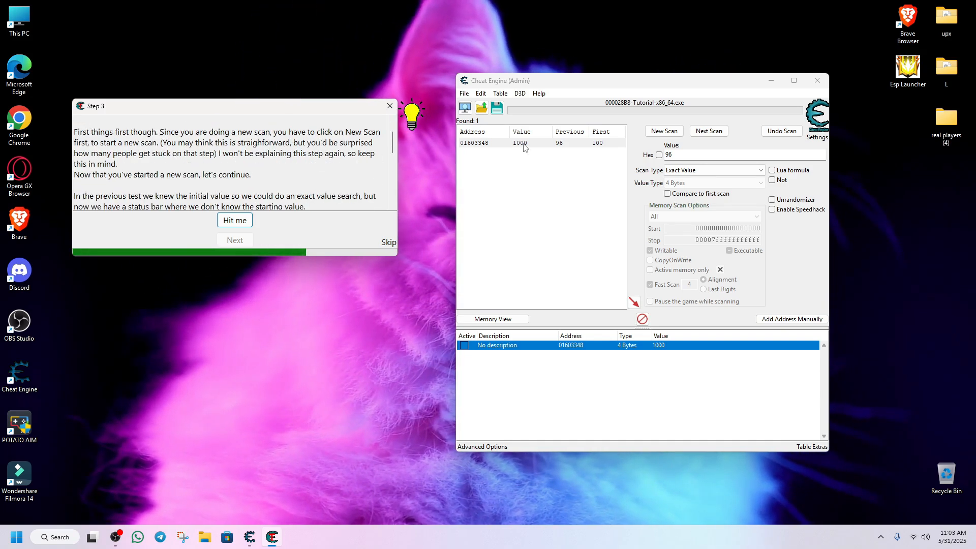
- Start a new scan and run a first scan for an unknown initial value with the 4 Bytes value type
{"action": "left_click", "coordinate": [670, 133]}
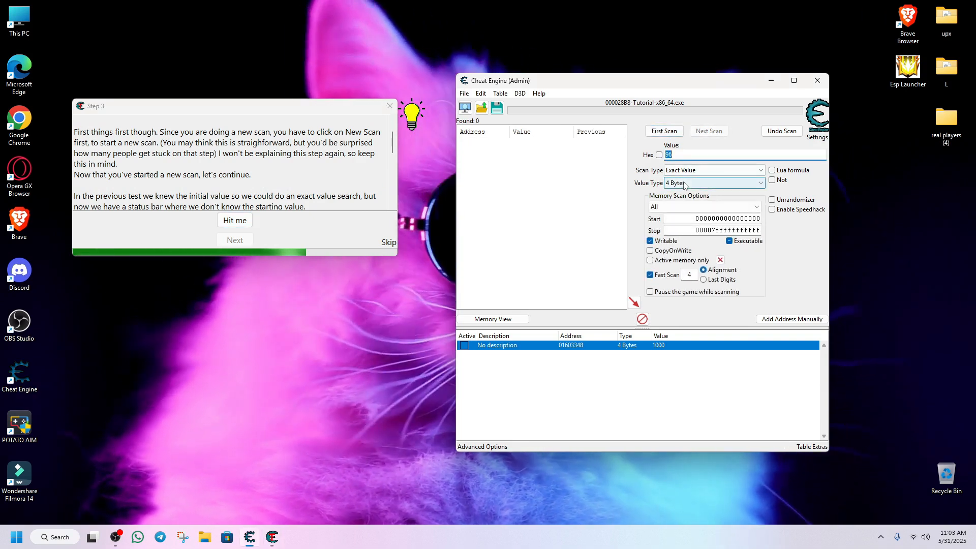
{"action": "left_click", "coordinate": [683, 184]}
{"action": "left_click", "coordinate": [684, 184]}
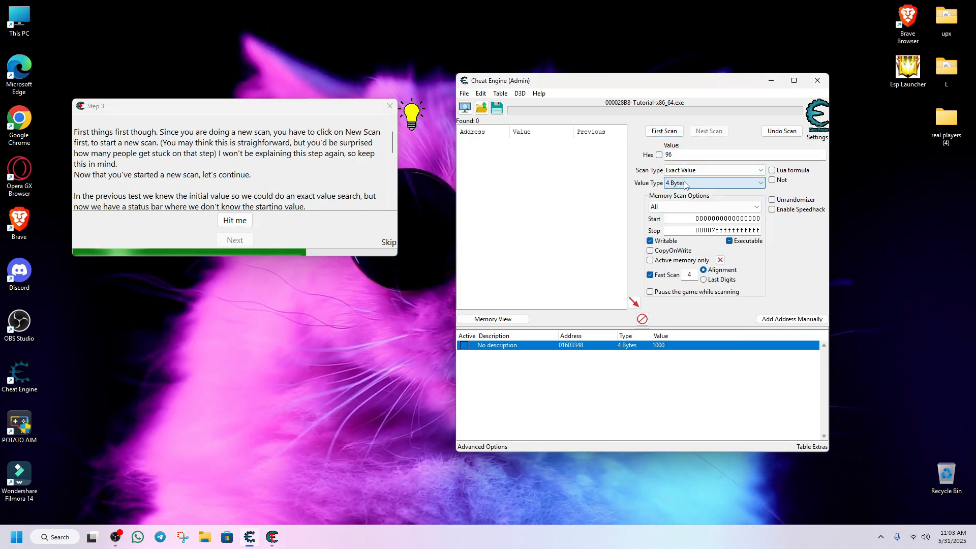
{"action": "scroll", "coordinate": [102, 137], "scroll_direction": "down", "scroll_amount": 5}
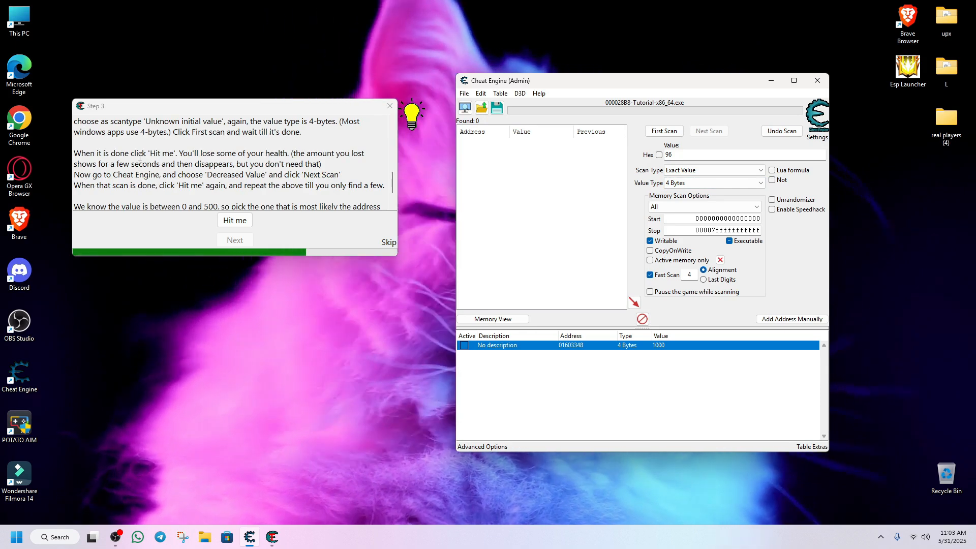
{"action": "left_click_drag", "start_coordinate": [164, 132], "coordinate": [147, 131]}
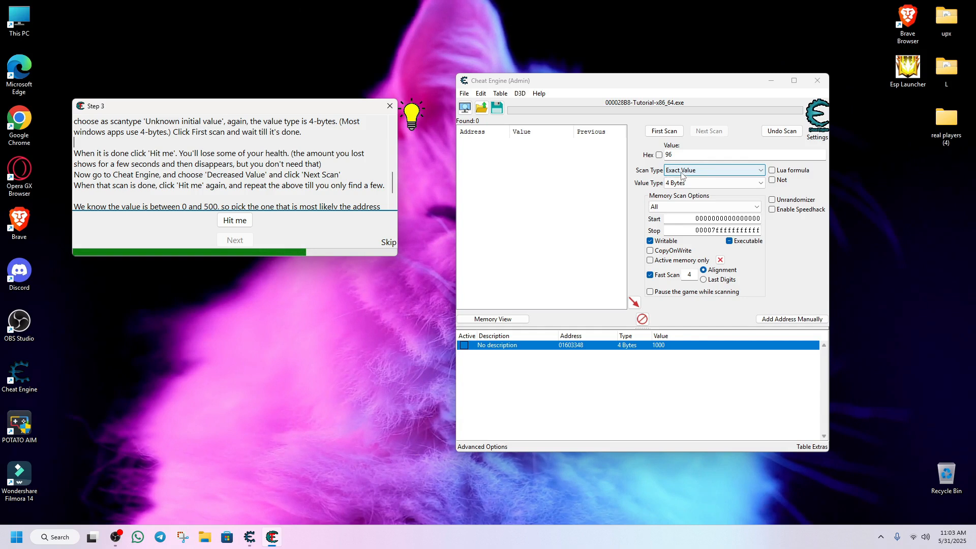
{"action": "left_click", "coordinate": [705, 171]}
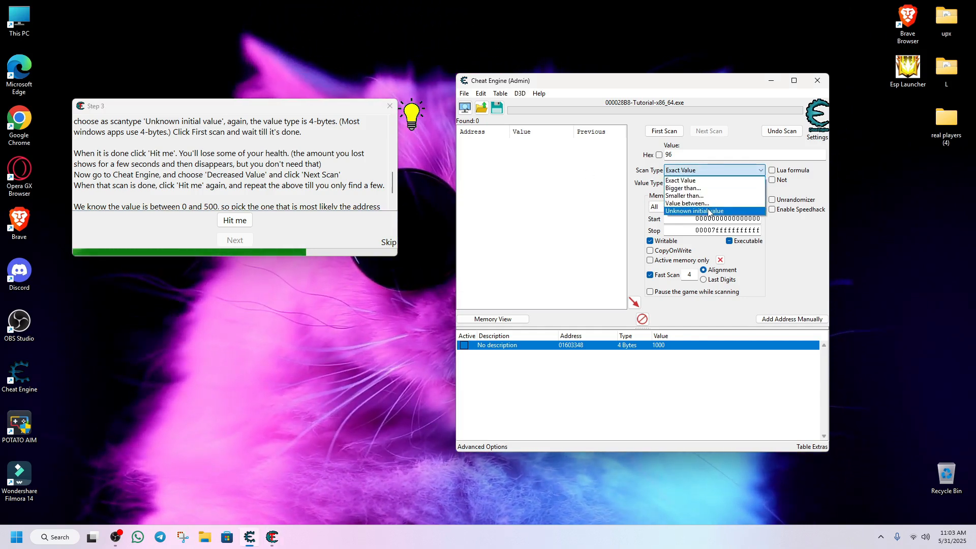
{"action": "left_click", "coordinate": [719, 211]}
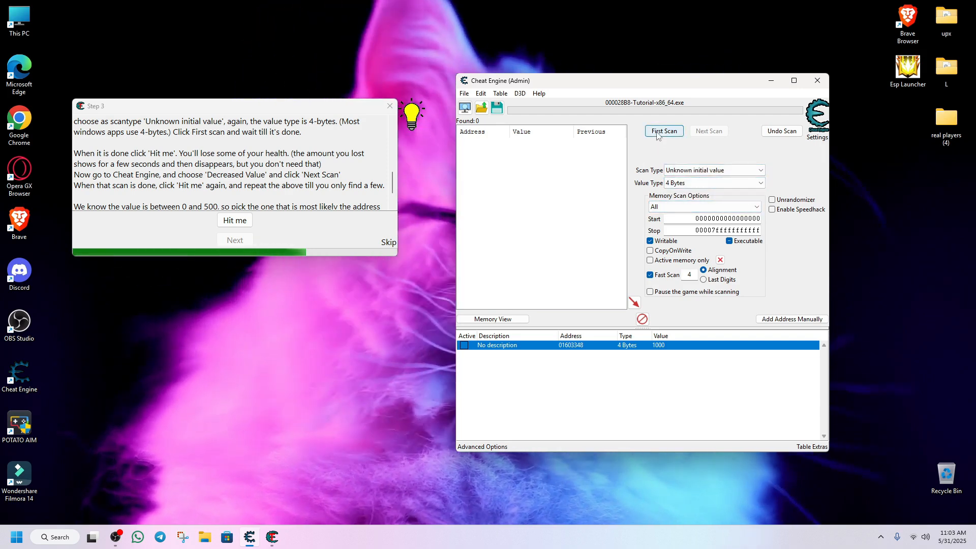
{"action": "left_click", "coordinate": [661, 131]}
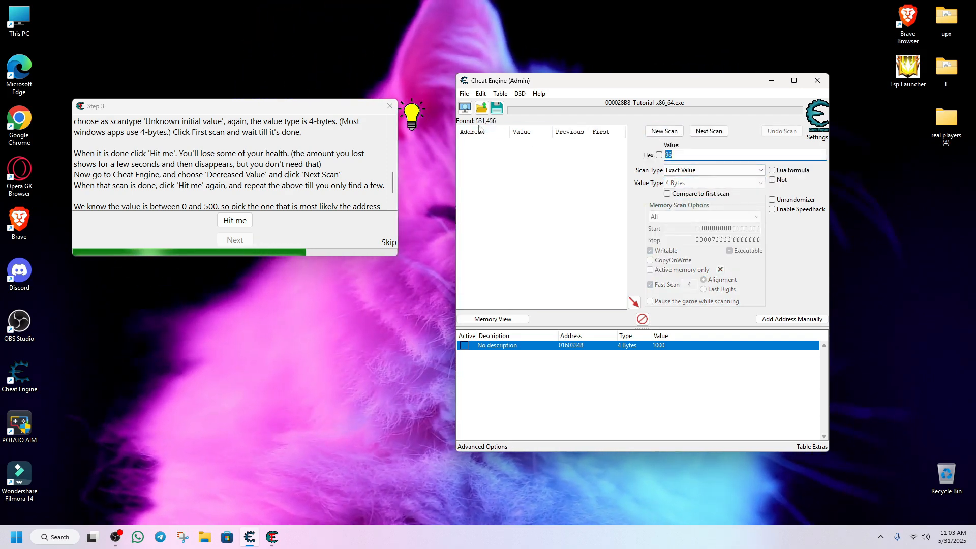
- Take one hit in the tutorial, and narrow the results with a next scan for values decreased by 10
{"action": "scroll", "coordinate": [250, 167], "scroll_direction": "up", "scroll_amount": 3}
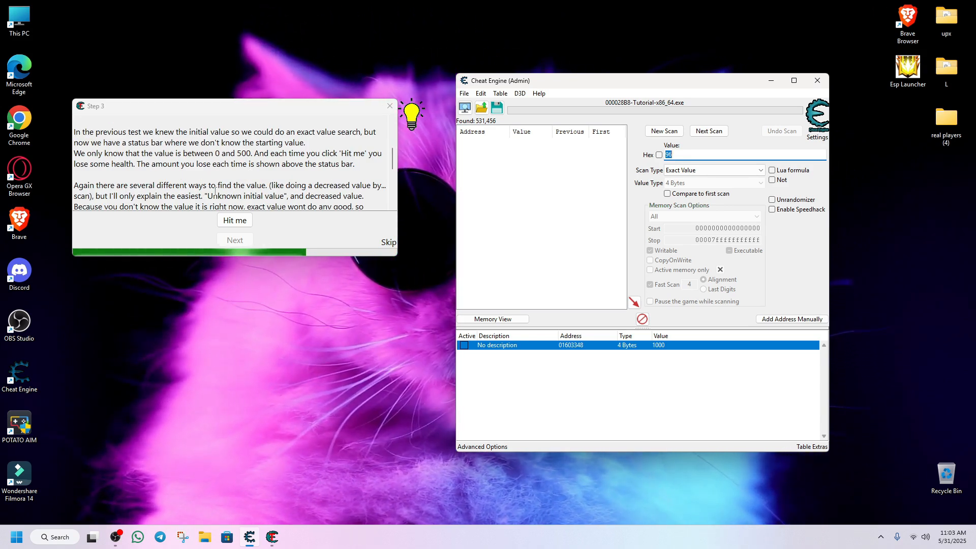
{"action": "left_click", "coordinate": [231, 222]}
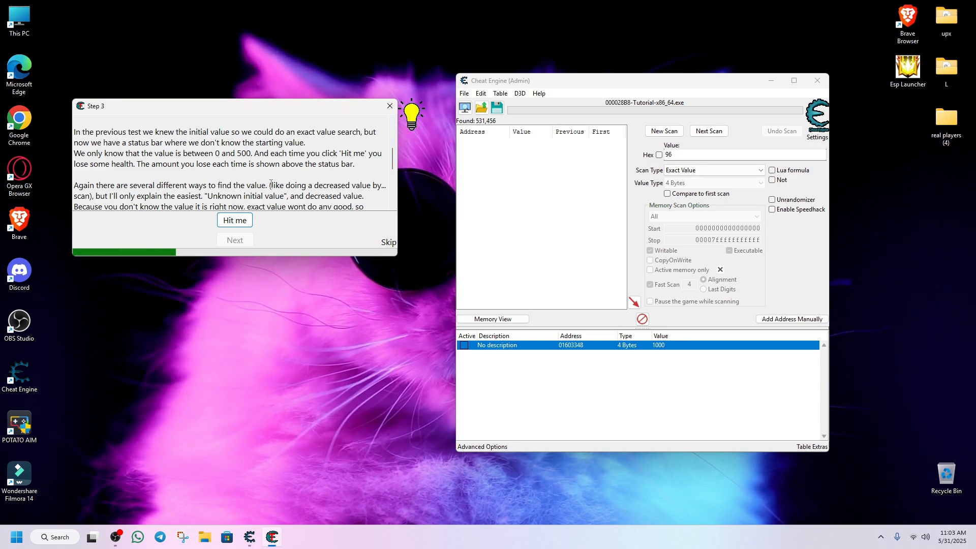
{"action": "left_click", "coordinate": [692, 171]}
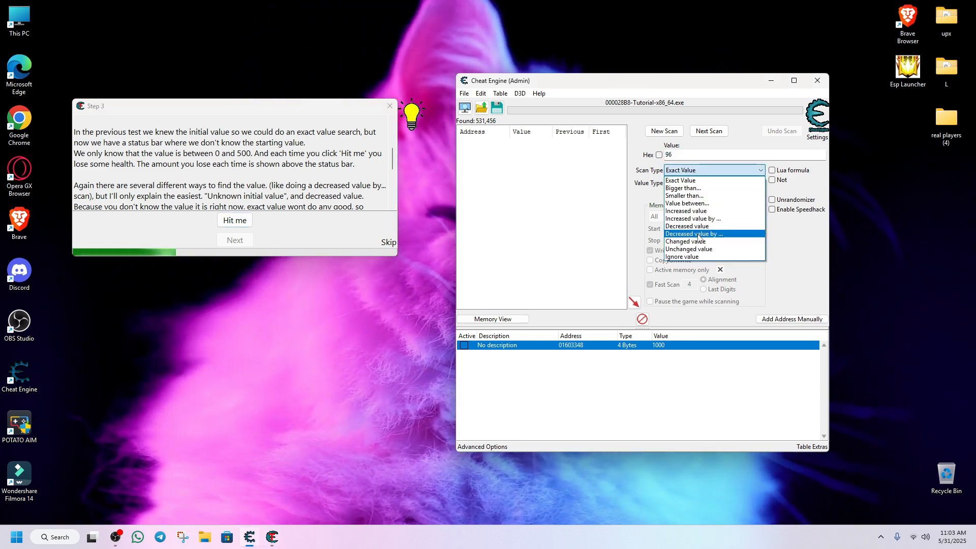
{"action": "left_click", "coordinate": [698, 234]}
{"action": "left_click", "coordinate": [684, 153]}
{"action": "key", "text": "BackSpace"}
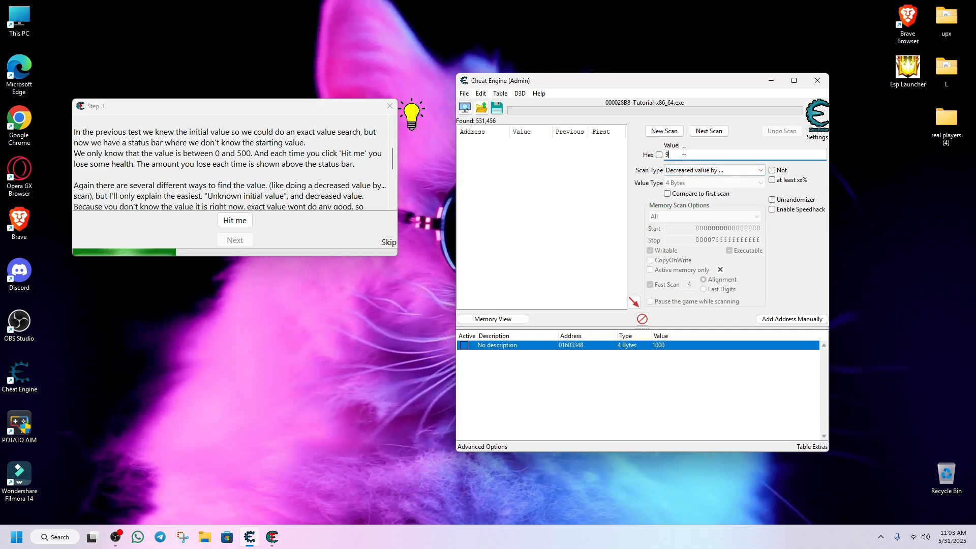
{"action": "key", "text": "BackSpace"}
{"action": "type", "text": "10"}
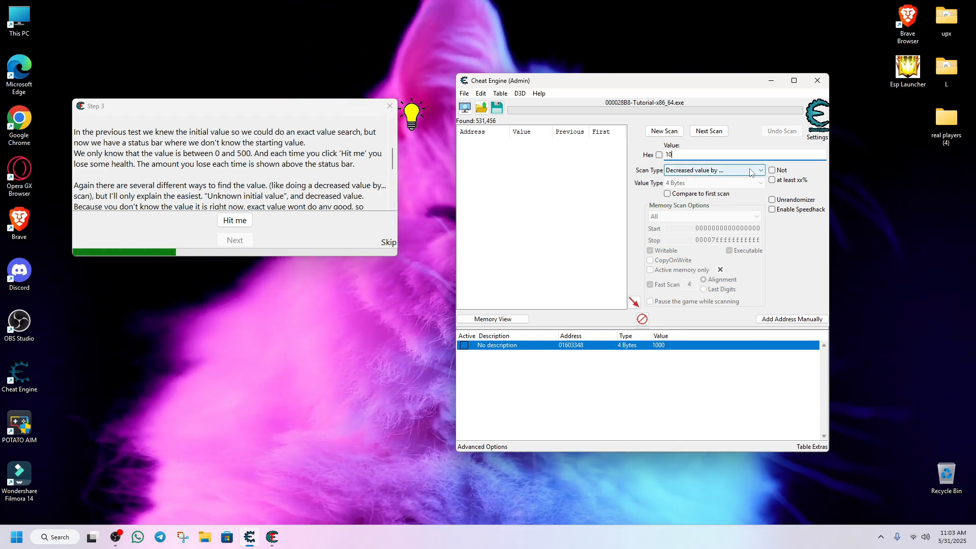
{"action": "left_click", "coordinate": [709, 131]}
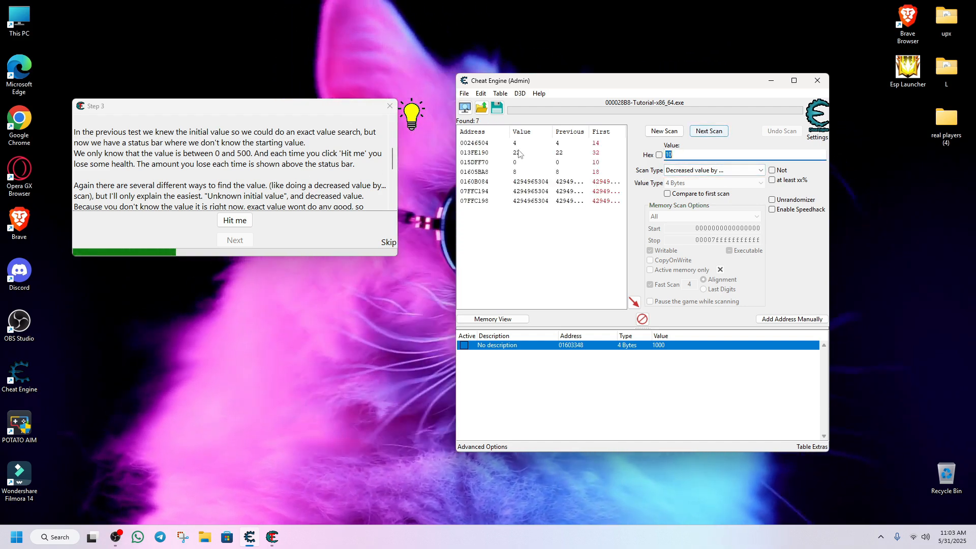
- Take another hit, run a next scan for values decreased by 1, and hit once more, dismissing the tutorial's message
{"action": "left_click", "coordinate": [231, 222]}
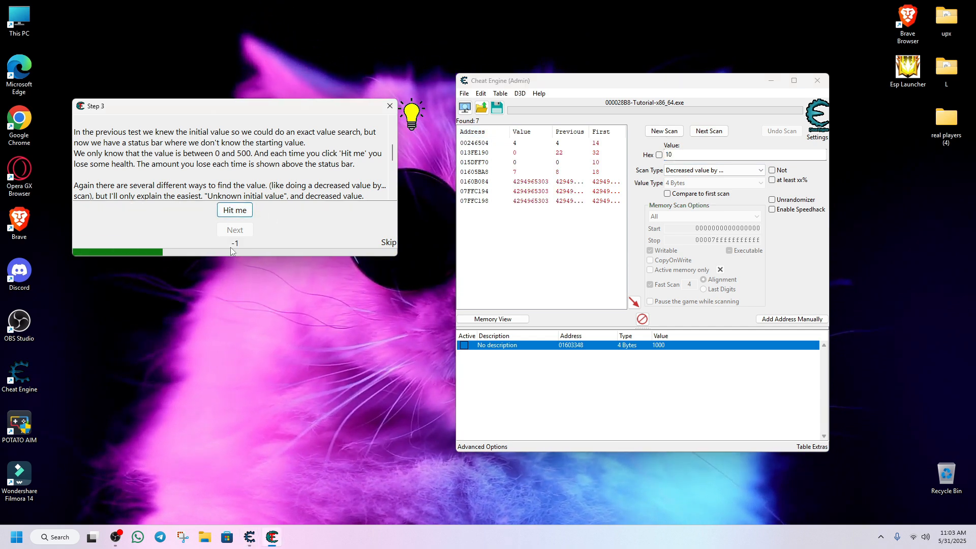
{"action": "left_click", "coordinate": [689, 154]}
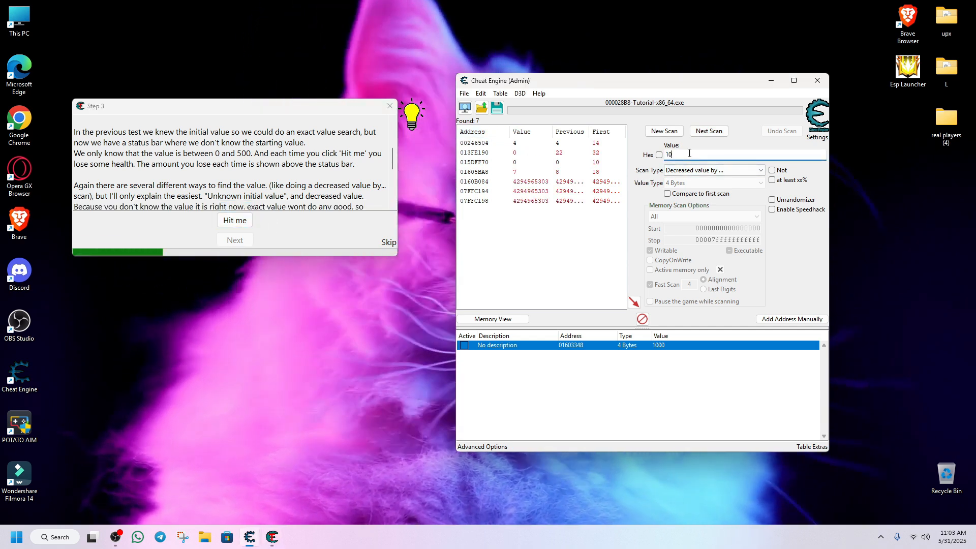
{"action": "key", "text": "BackSpace"}
{"action": "left_click", "coordinate": [702, 131]}
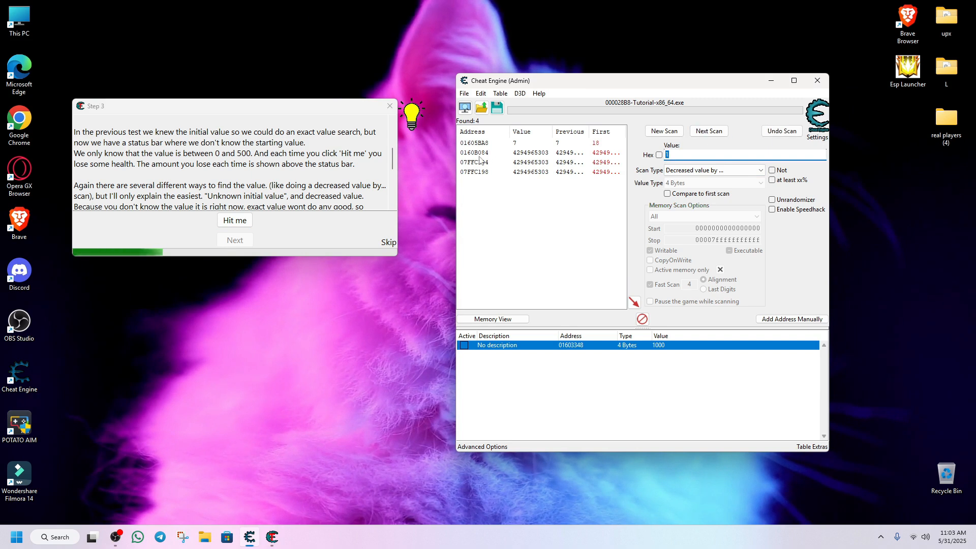
{"action": "left_click", "coordinate": [231, 224]}
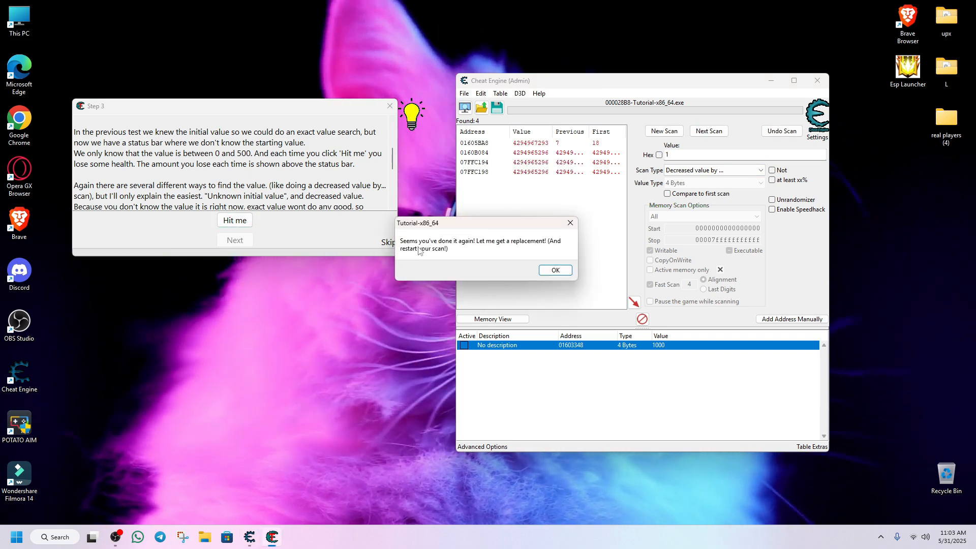
{"action": "left_click", "coordinate": [555, 270]}
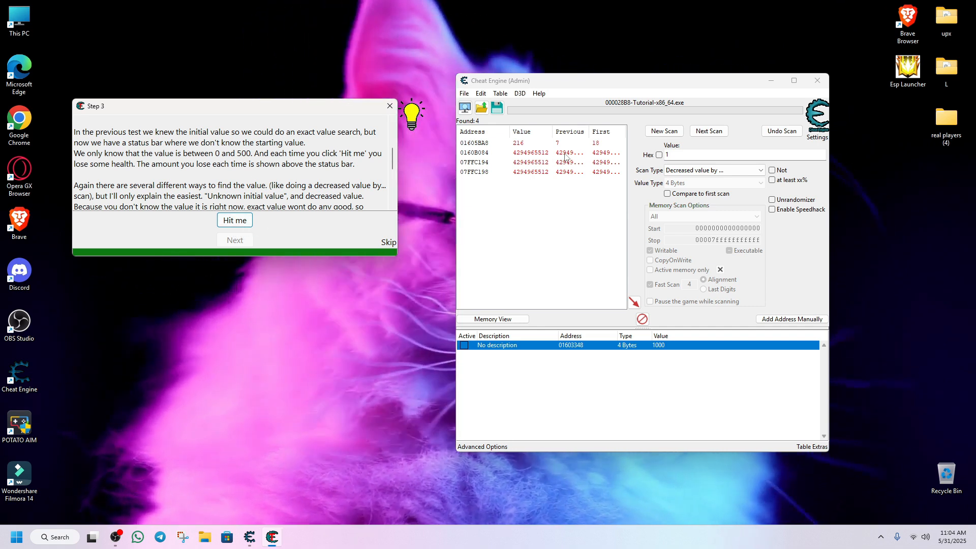
- Restart the search with a new first scan for an unknown initial value, keeping the 4 Bytes value type
{"action": "left_click", "coordinate": [664, 131]}
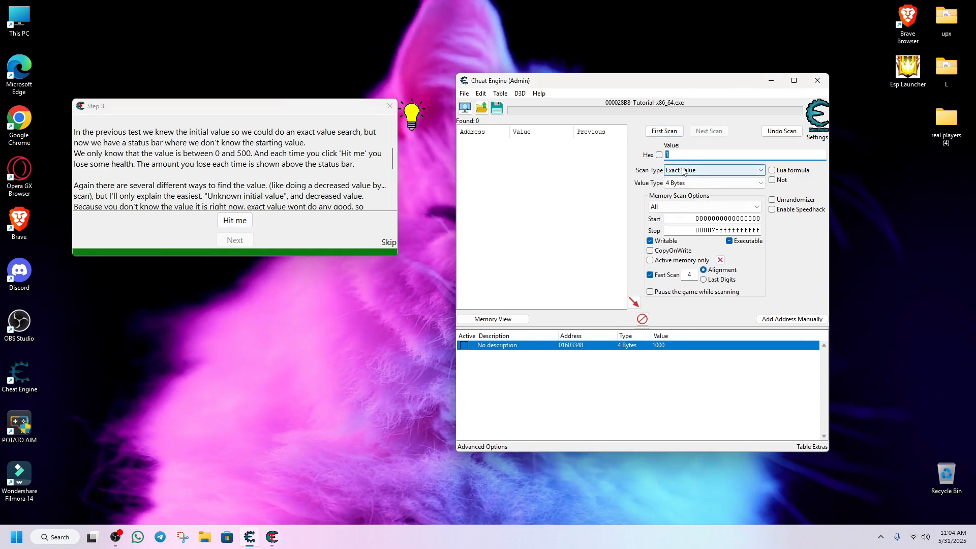
{"action": "left_click", "coordinate": [684, 210]}
{"action": "left_click", "coordinate": [663, 131]}
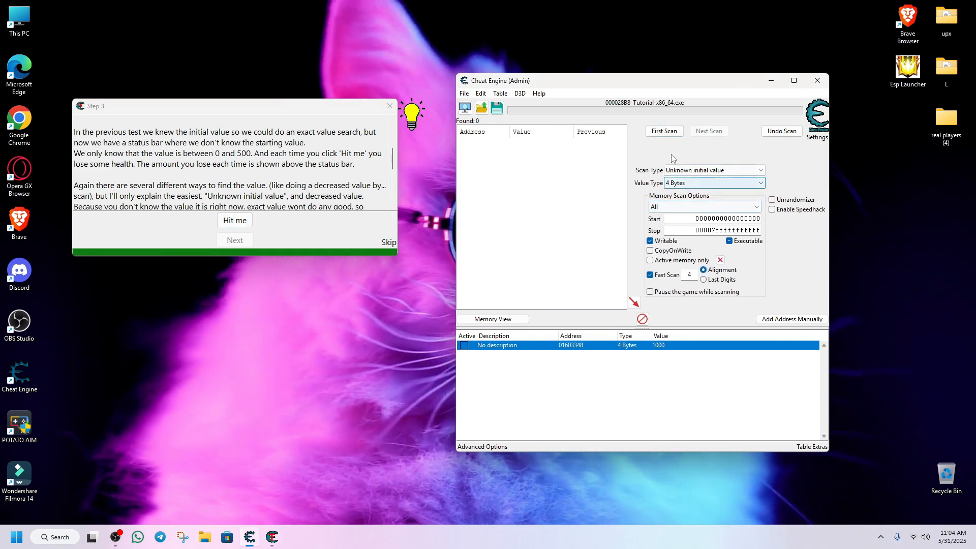
- Take one hit in the tutorial, and narrow the fresh results with a next scan for values decreased by 8
{"action": "left_click", "coordinate": [227, 224]}
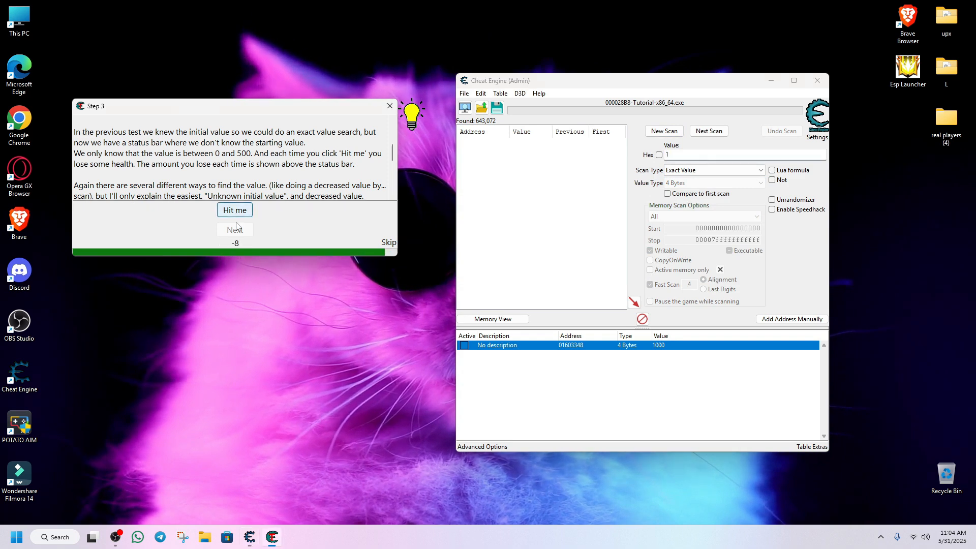
{"action": "left_click", "coordinate": [711, 170]}
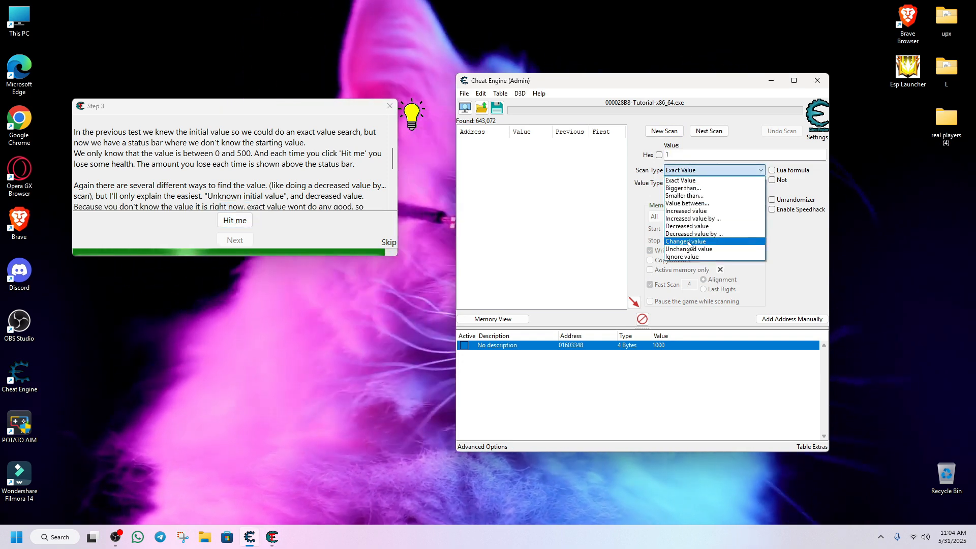
{"action": "left_click", "coordinate": [689, 235]}
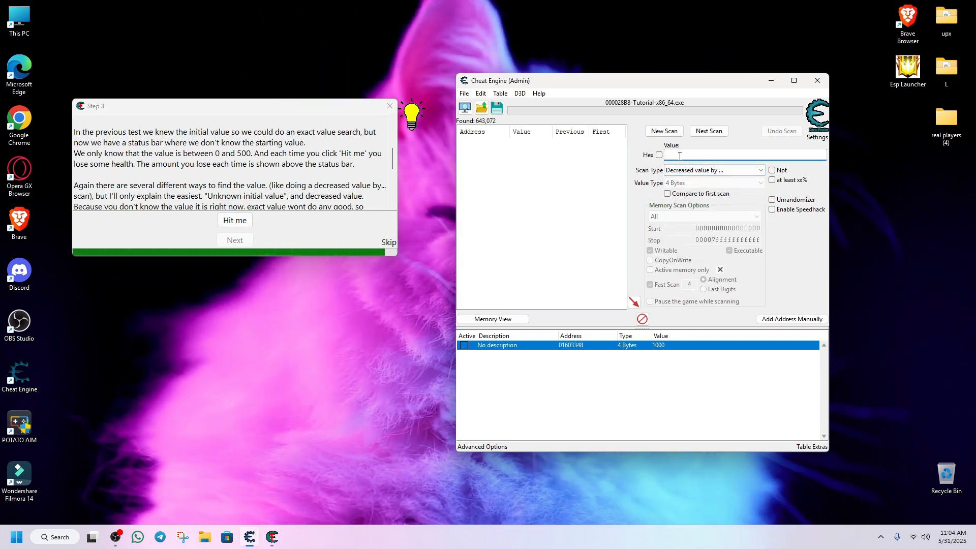
{"action": "left_click", "coordinate": [709, 130]}
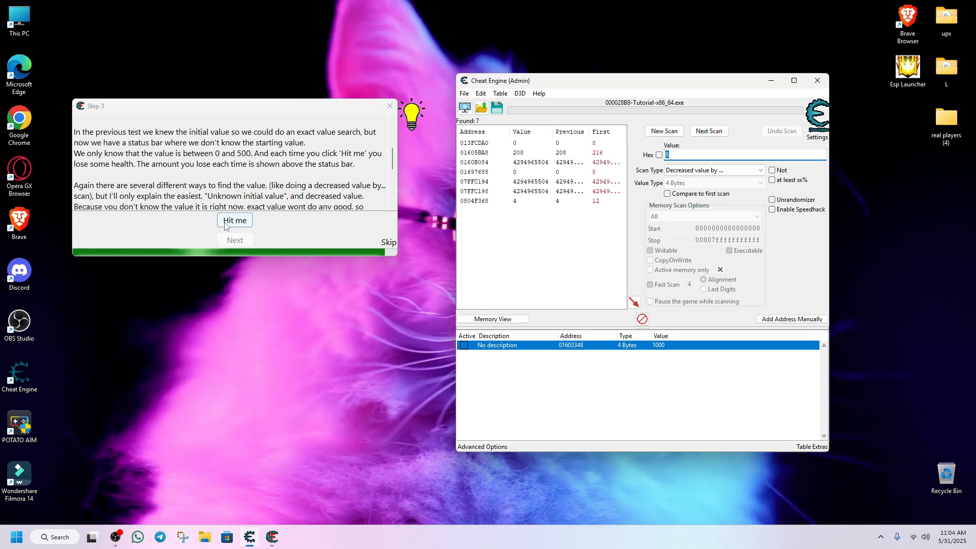
- Take another hit, narrow the results with a next scan for values decreased by 3, and take one more hit
{"action": "left_click", "coordinate": [228, 223]}
{"action": "left_click", "coordinate": [678, 152]}
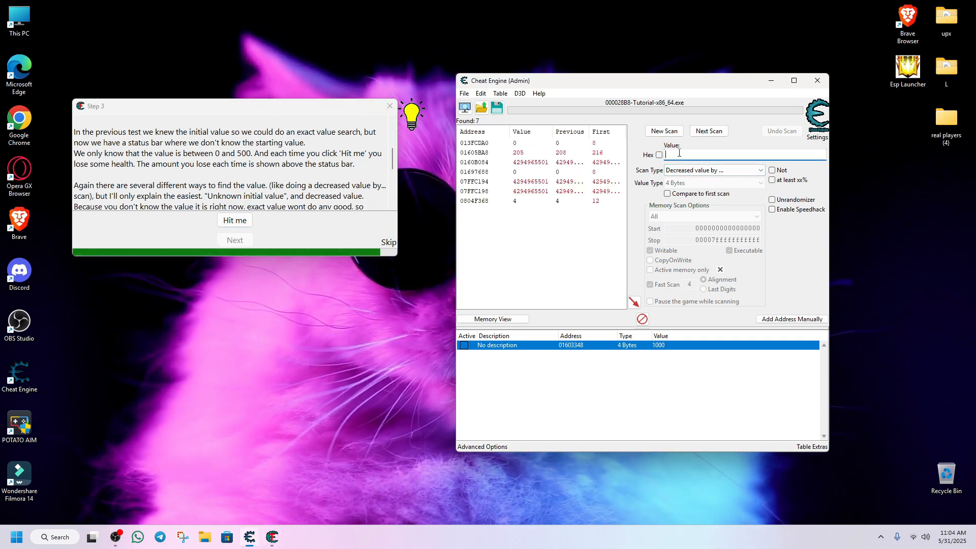
{"action": "type", "text": "3"}
{"action": "left_click", "coordinate": [708, 130]}
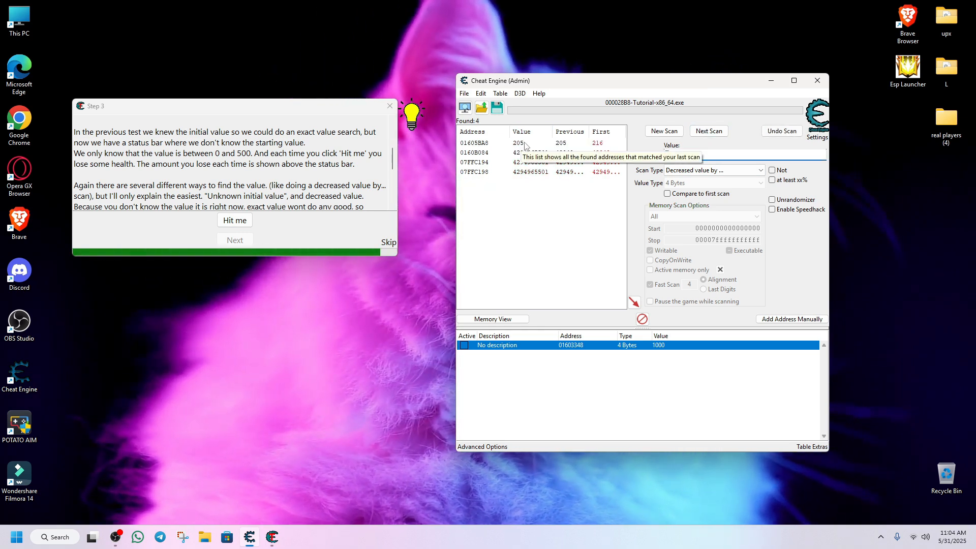
{"action": "left_click", "coordinate": [234, 220]}
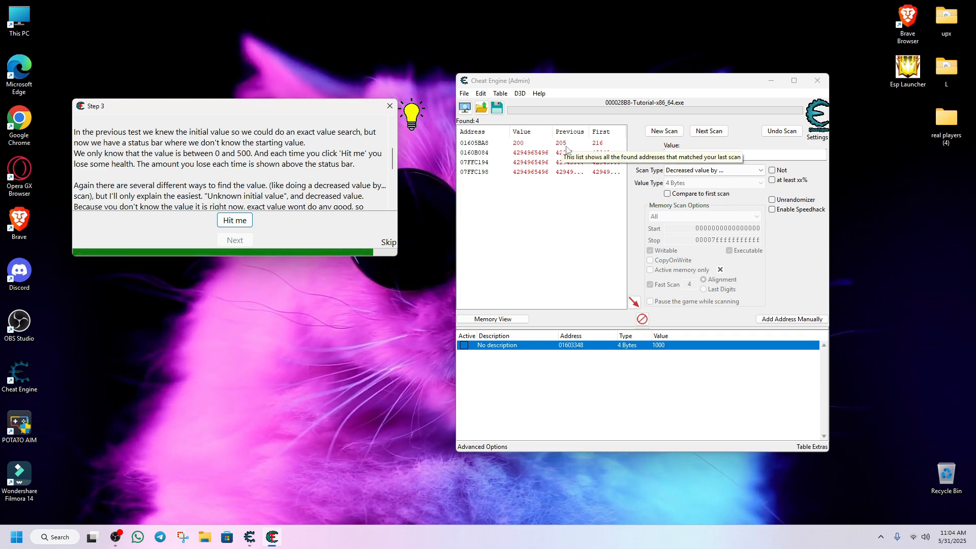
- Narrow the results with a next scan for values decreased by 5, and add address 01605BA8 to the address list
{"action": "left_click", "coordinate": [691, 155]}
{"action": "type", "text": "5"}
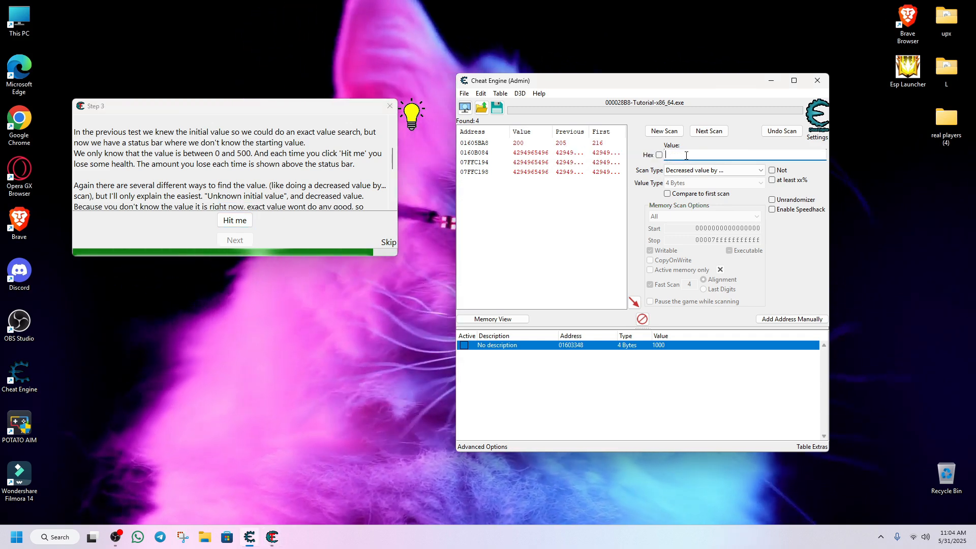
{"action": "left_click", "coordinate": [700, 133]}
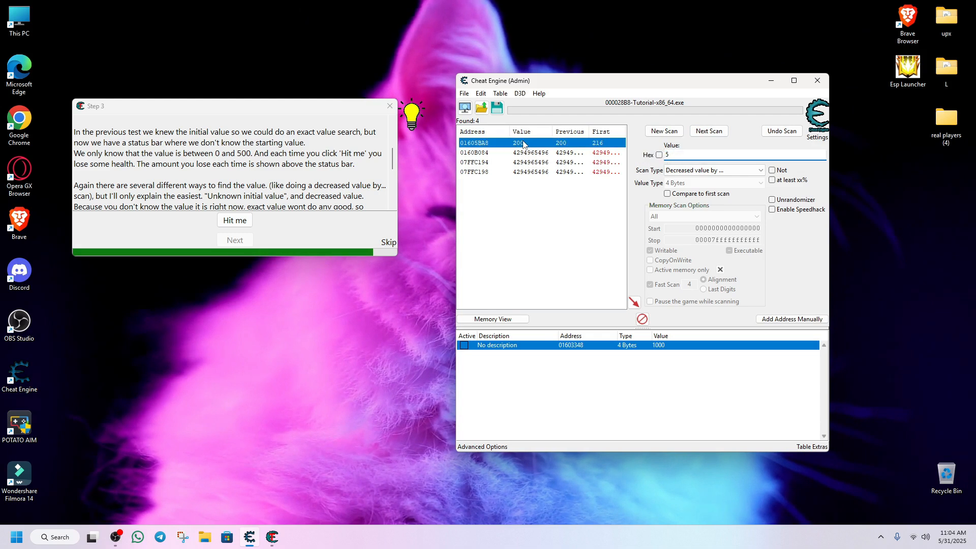
{"action": "scroll", "coordinate": [249, 156], "scroll_direction": "down", "scroll_amount": 4}
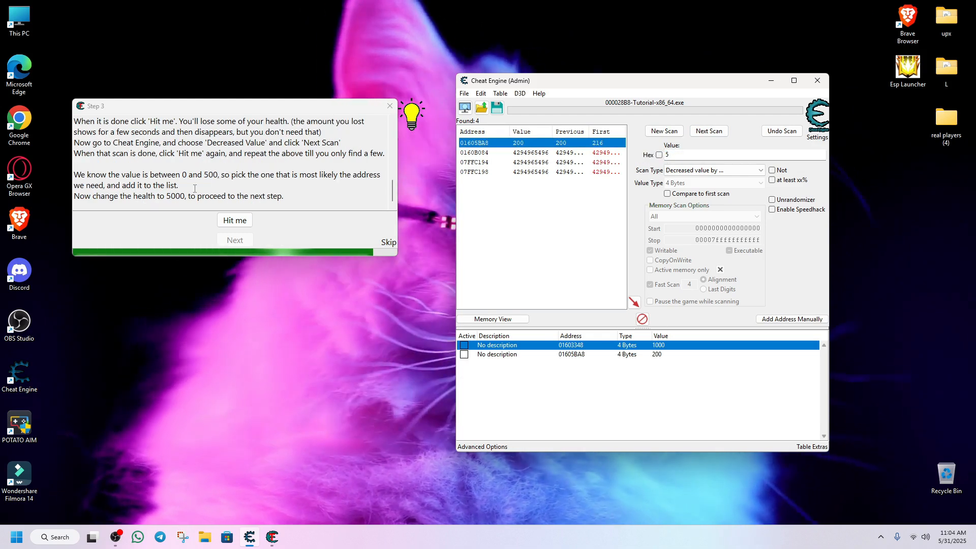
- Take one more hit, set the saved health address 01605BA8 to 5000, and continue to Step 4 of the tutorial
{"action": "left_click", "coordinate": [235, 220]}
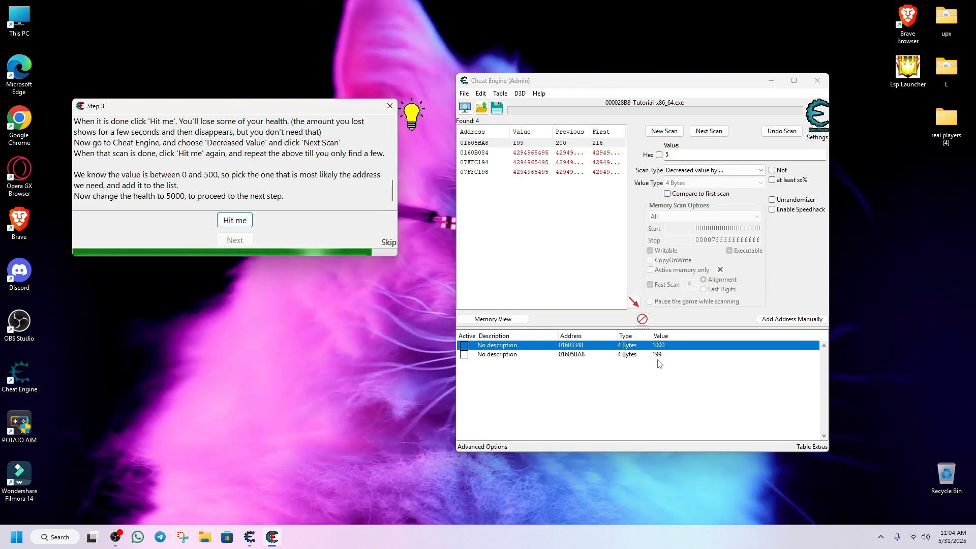
{"action": "double_click", "coordinate": [661, 355]}
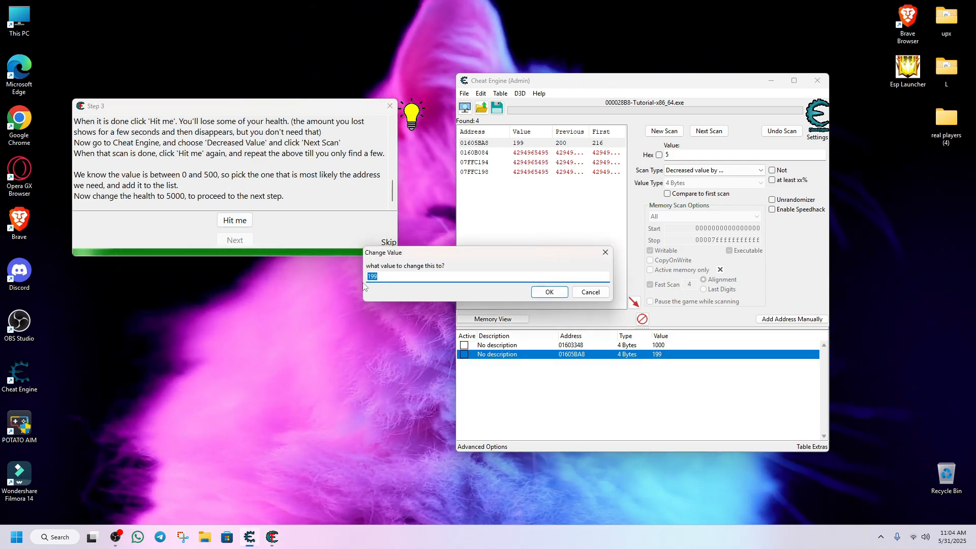
{"action": "key", "text": "BackSpace"}
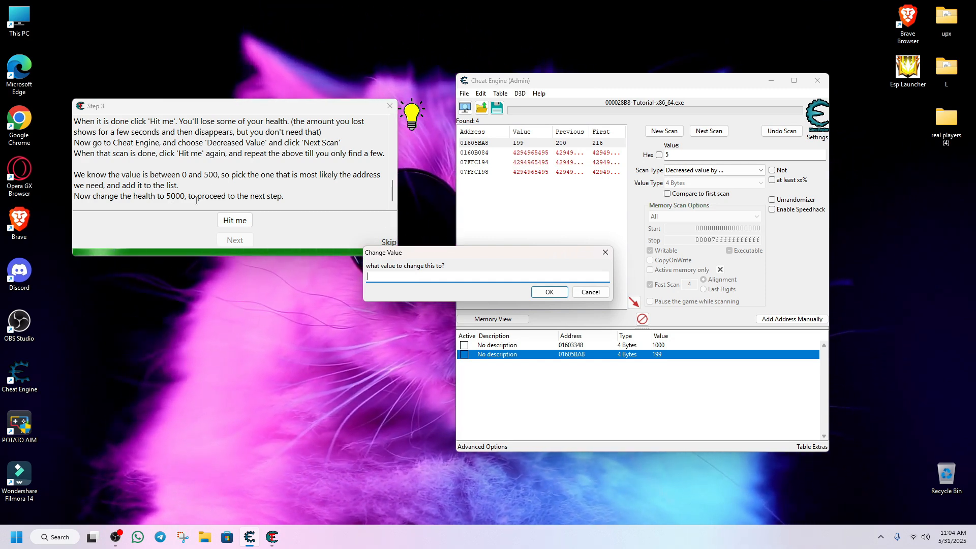
{"action": "type", "text": "5000"}
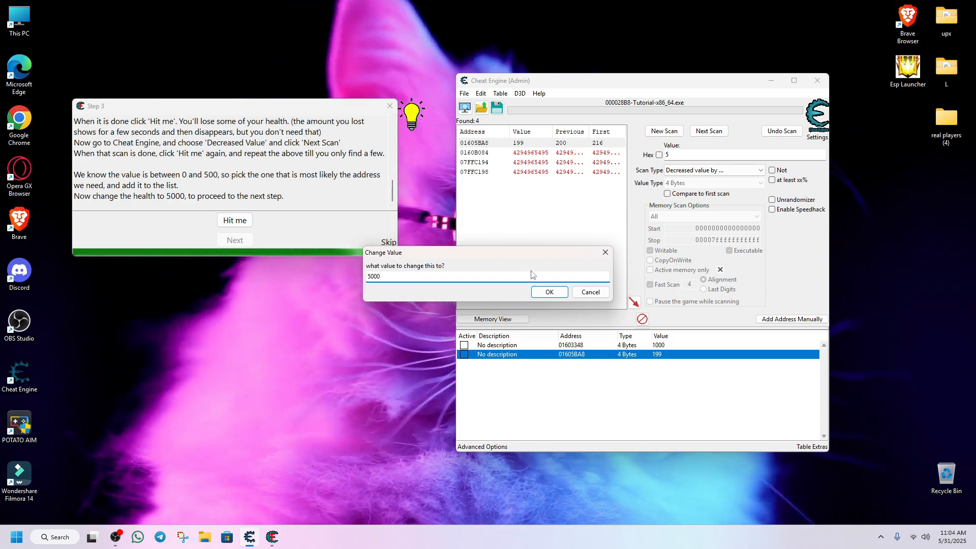
{"action": "left_click", "coordinate": [549, 292]}
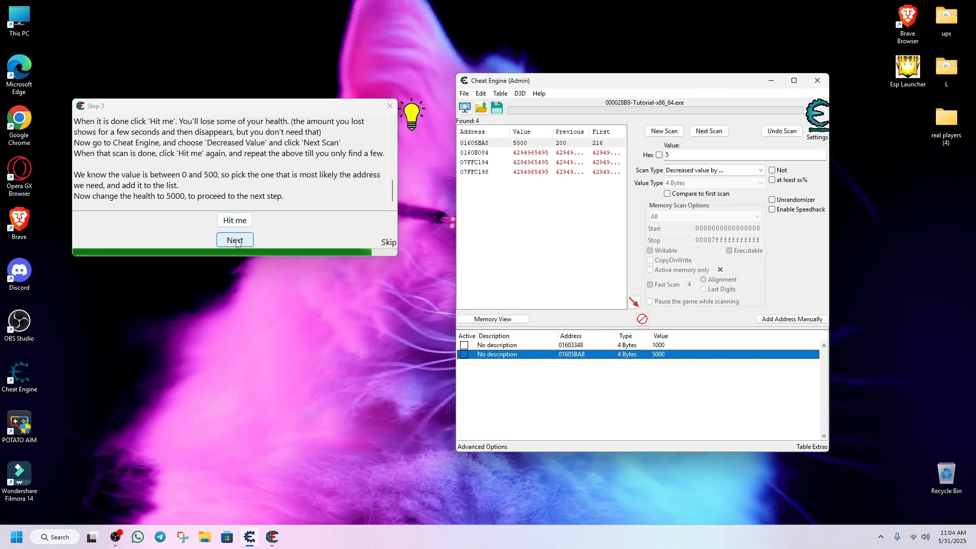
{"action": "left_click", "coordinate": [238, 240]}
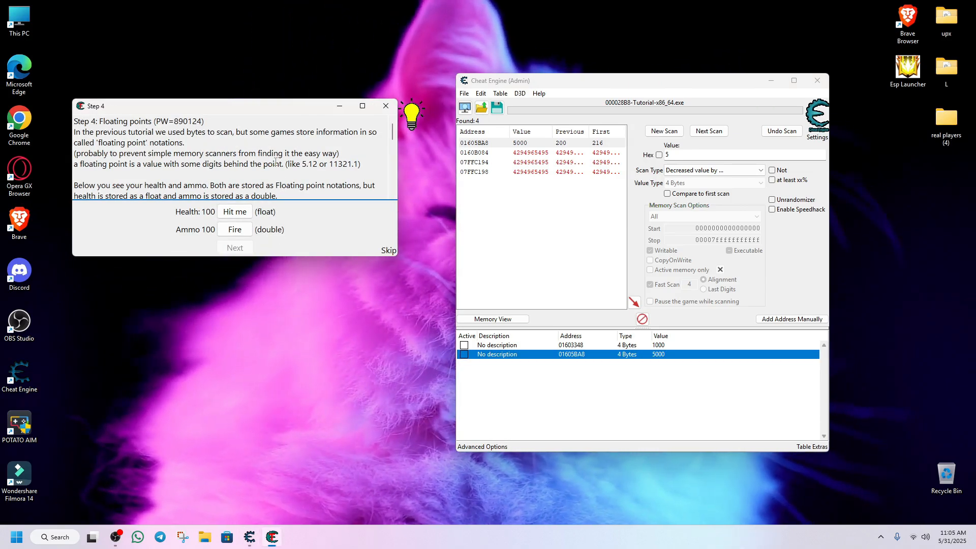
- Read the Step 4 instructions, then reset the scan and delete both saved addresses from the address list
{"action": "scroll", "coordinate": [275, 162], "scroll_direction": "down", "scroll_amount": 1}
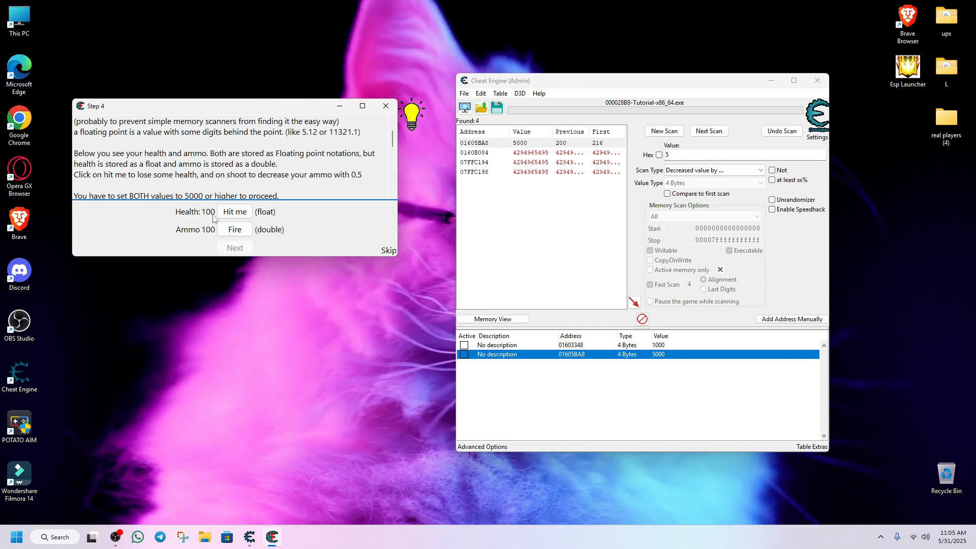
{"action": "scroll", "coordinate": [218, 221], "scroll_direction": "down", "scroll_amount": 2}
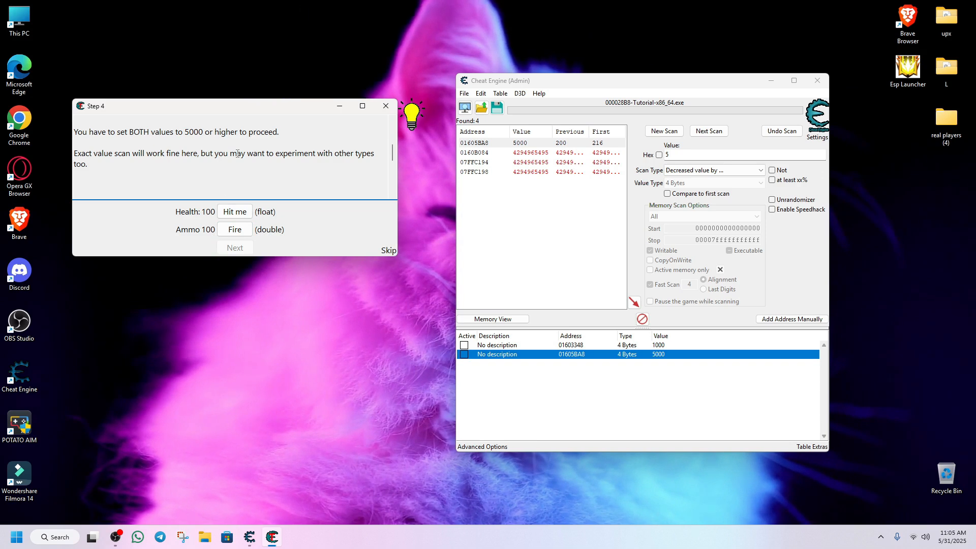
{"action": "scroll", "coordinate": [236, 154], "scroll_direction": "up", "scroll_amount": 1}
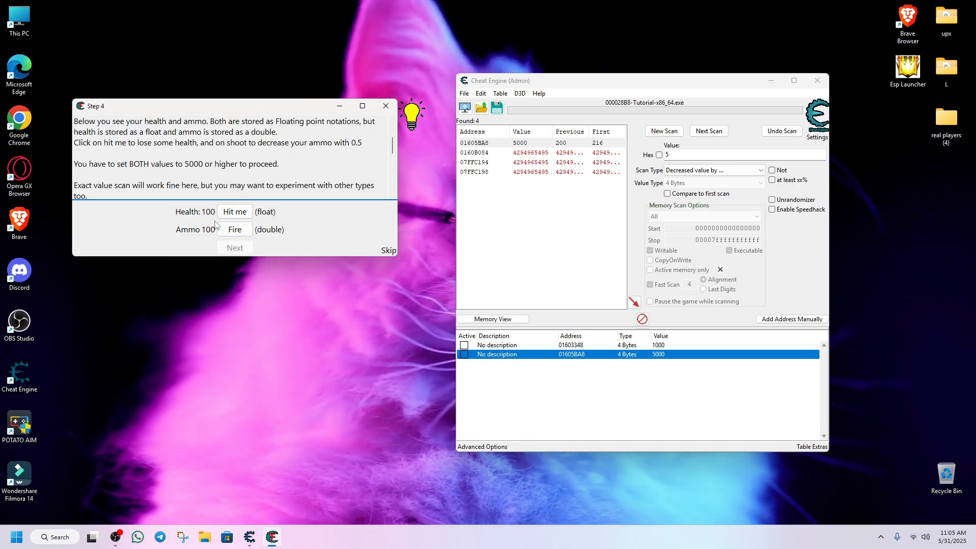
{"action": "left_click_drag", "start_coordinate": [185, 163], "coordinate": [280, 165]}
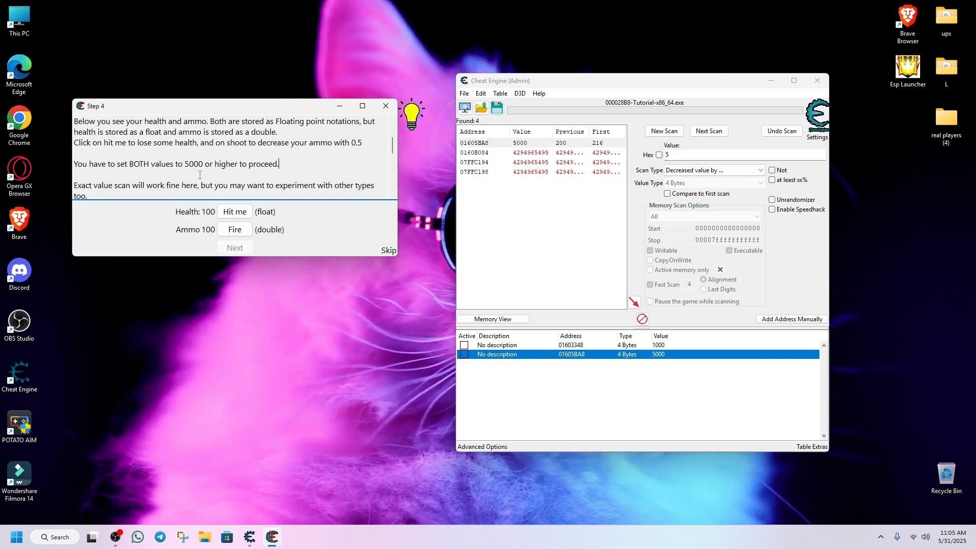
{"action": "scroll", "coordinate": [224, 153], "scroll_direction": "up", "scroll_amount": 2}
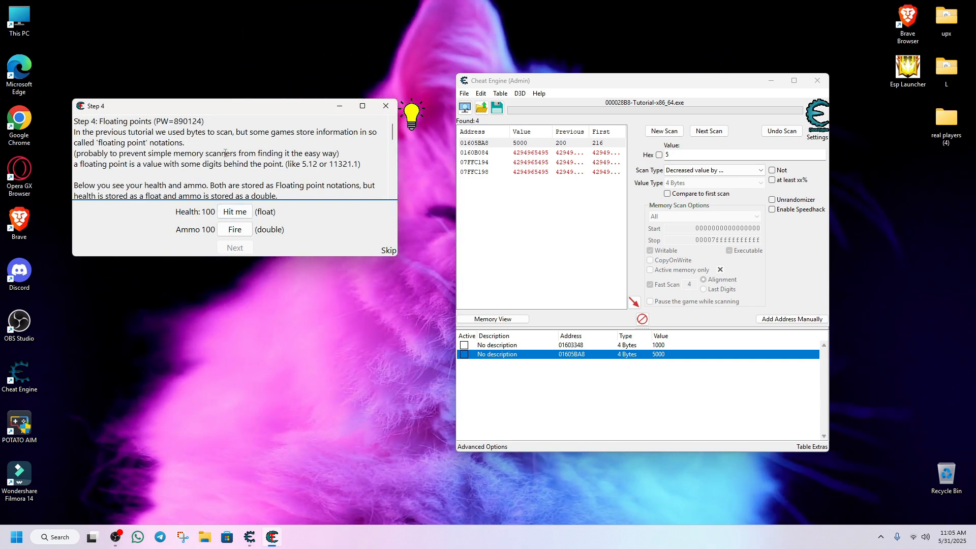
{"action": "left_click", "coordinate": [664, 131]}
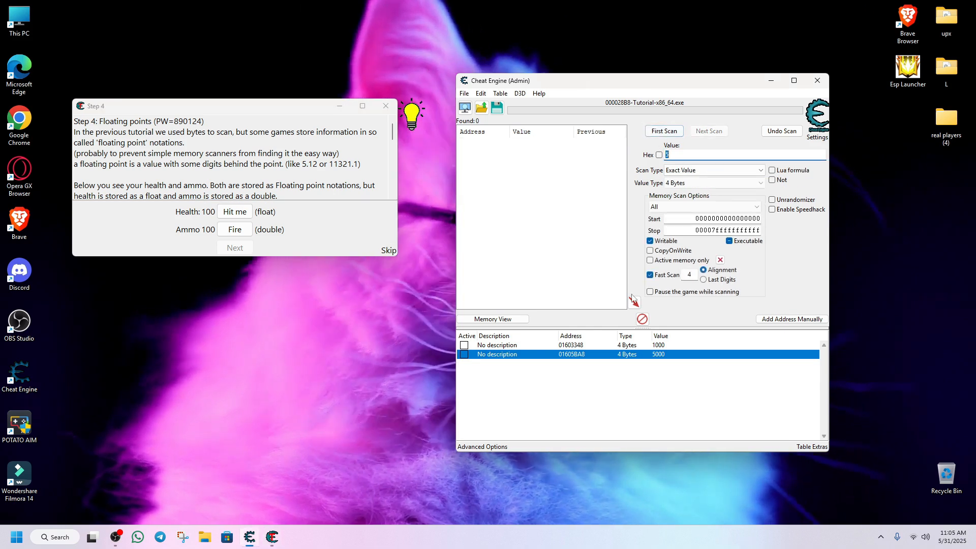
{"action": "left_click", "coordinate": [659, 347]}
{"action": "key", "text": "Delete"}
{"action": "key", "text": "Return"}
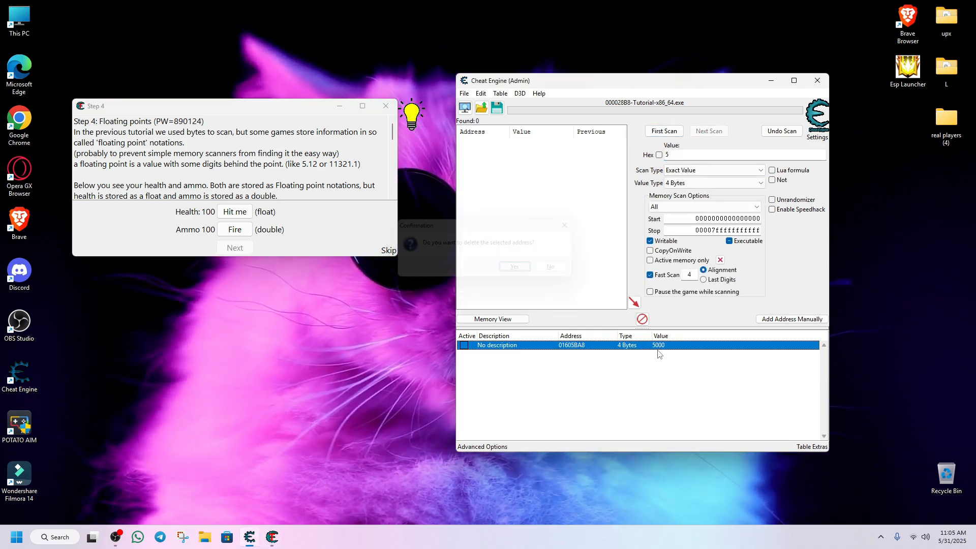
{"action": "key", "text": "Delete"}
{"action": "key", "text": "Return"}
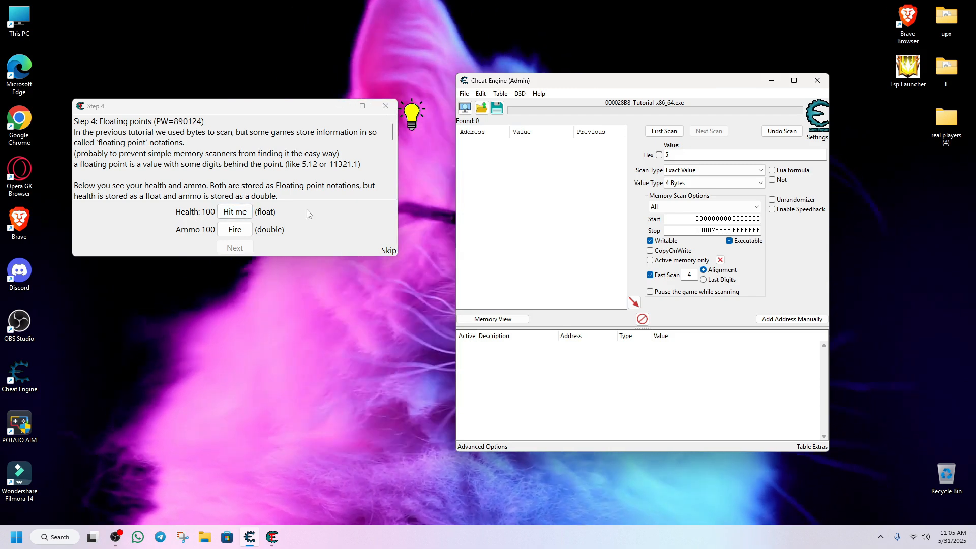
- Run a first scan for the health's exact value 100 with the Float value type
{"action": "left_click", "coordinate": [686, 183]}
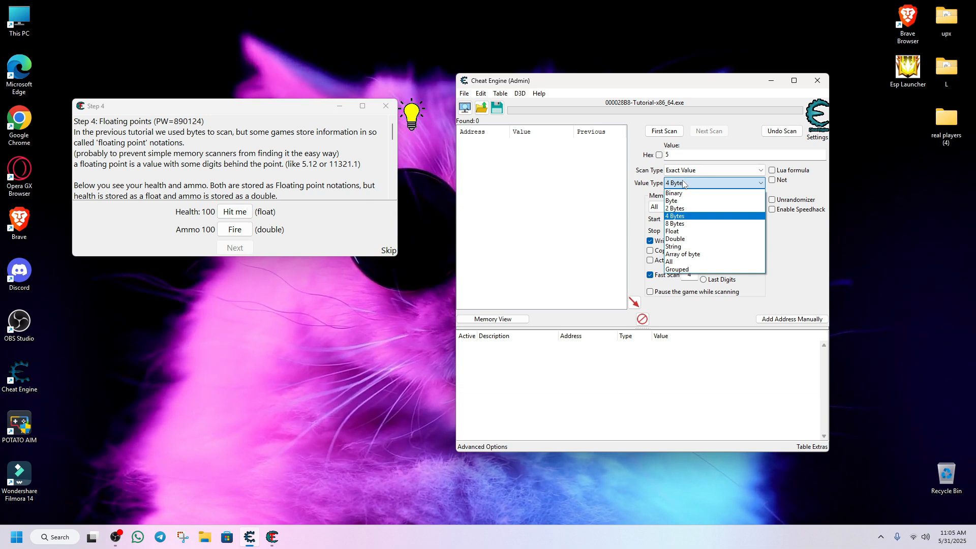
{"action": "left_click", "coordinate": [672, 231]}
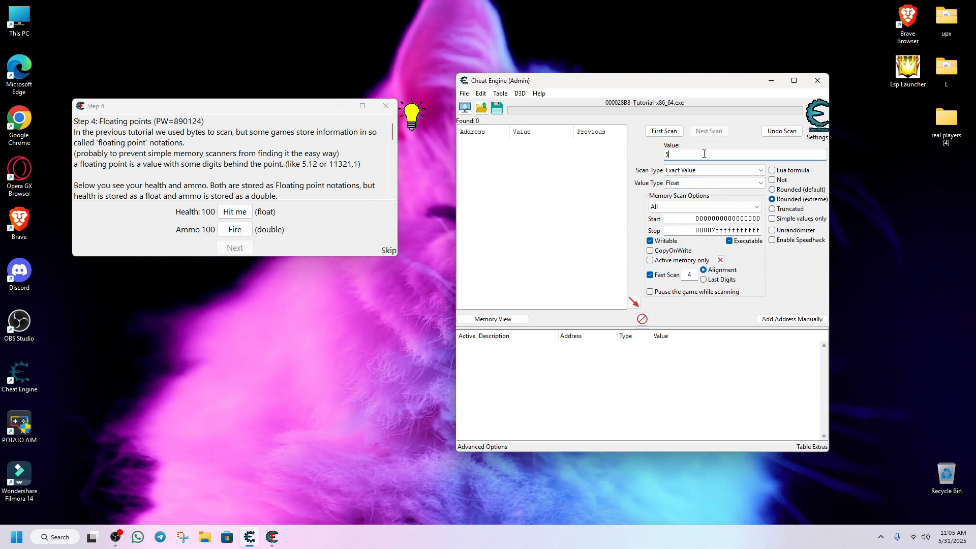
{"action": "left_click", "coordinate": [655, 131]}
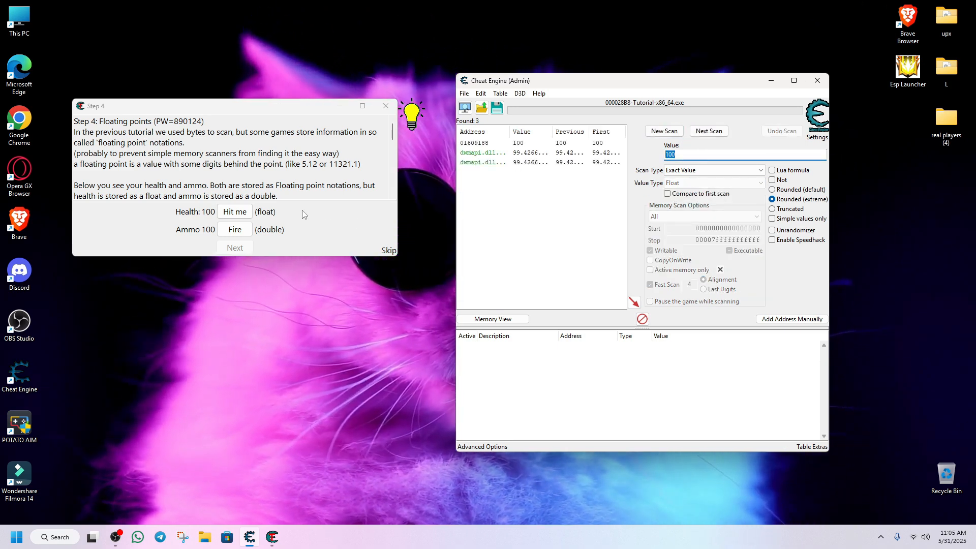
- Take one hit in the tutorial and narrow the results with a next scan for the exact value 96
{"action": "left_click", "coordinate": [232, 215]}
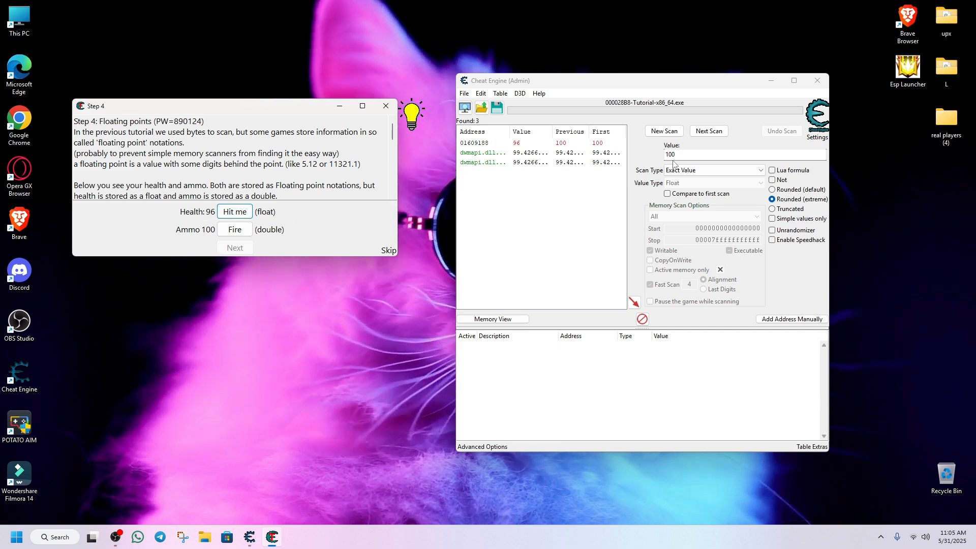
{"action": "left_click", "coordinate": [701, 155]}
{"action": "key", "text": "BackSpace"}
{"action": "key", "text": "BackSpace"}
{"action": "key", "text": "BackSpace"}
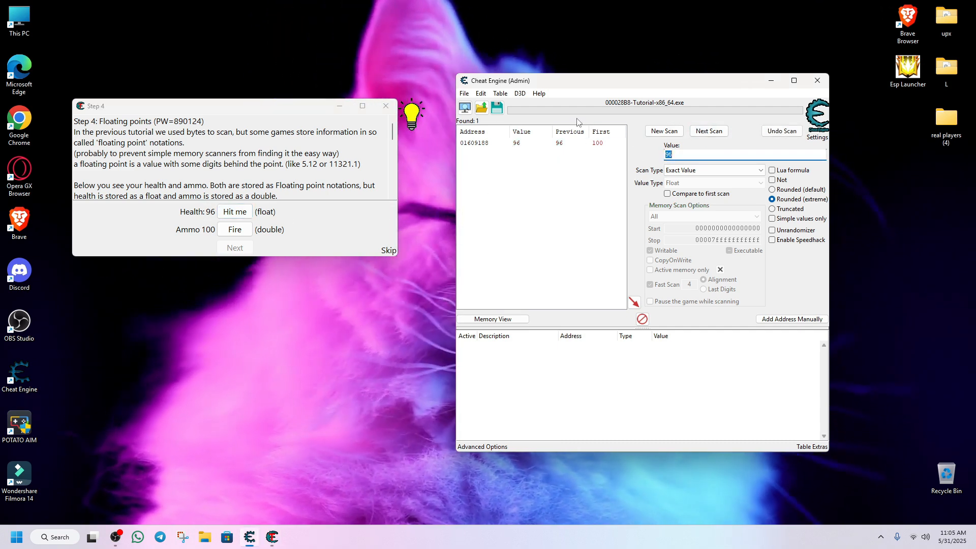
- Add the found Float health address to the address list and set its value to 5000
{"action": "double_click", "coordinate": [535, 144]}
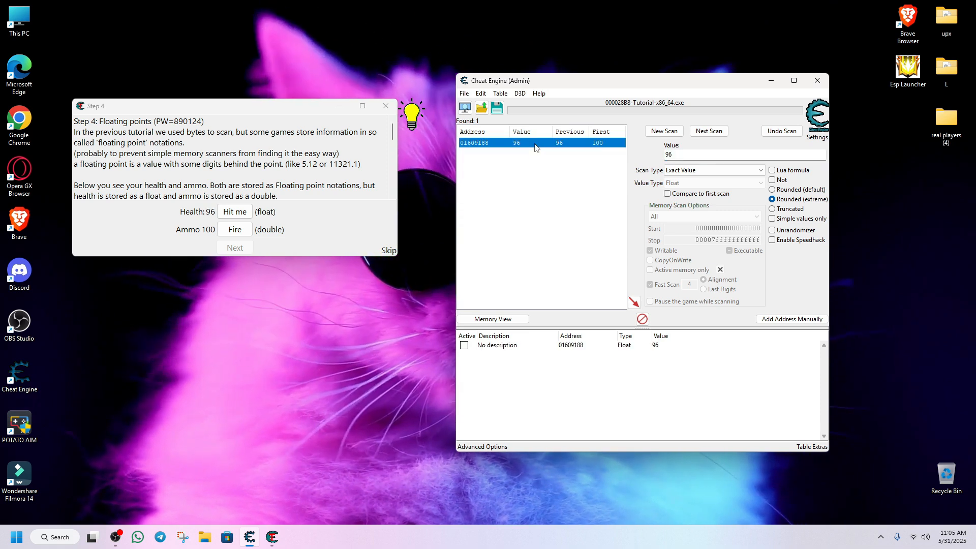
{"action": "double_click", "coordinate": [655, 345]}
{"action": "type", "text": "5000"}
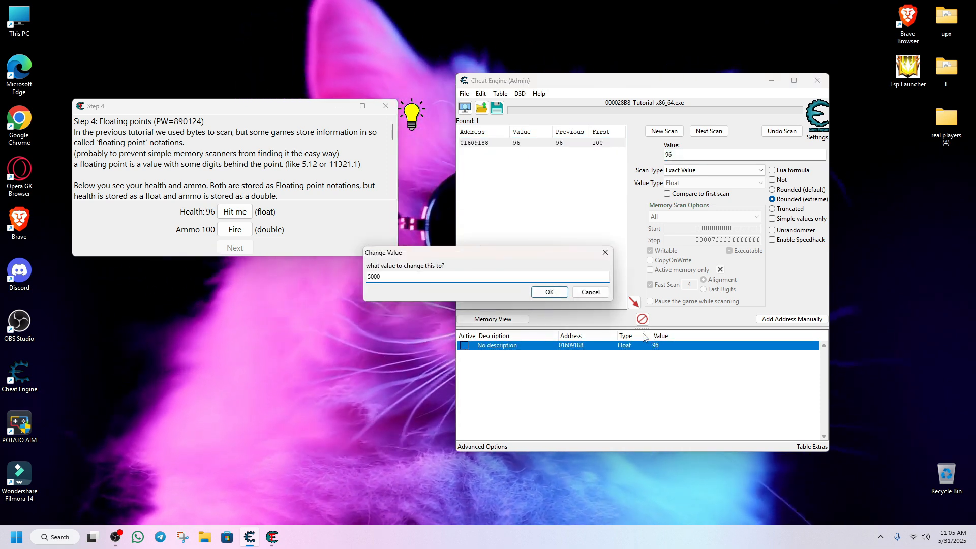
{"action": "left_click", "coordinate": [549, 291]}
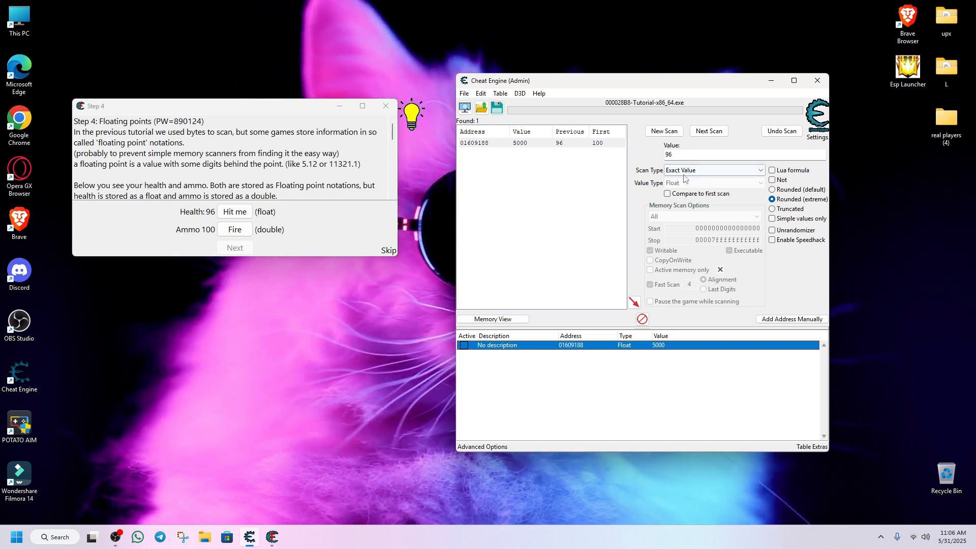
- Start a new search for the ammo with a first scan for exact value 100, using the Double value type
{"action": "left_click", "coordinate": [664, 130]}
{"action": "left_click", "coordinate": [682, 183]}
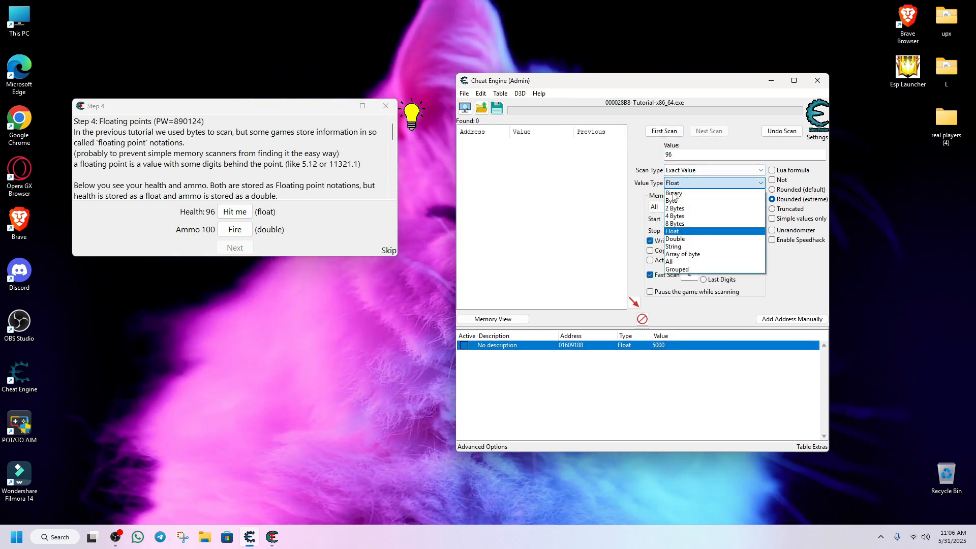
{"action": "left_click", "coordinate": [677, 239]}
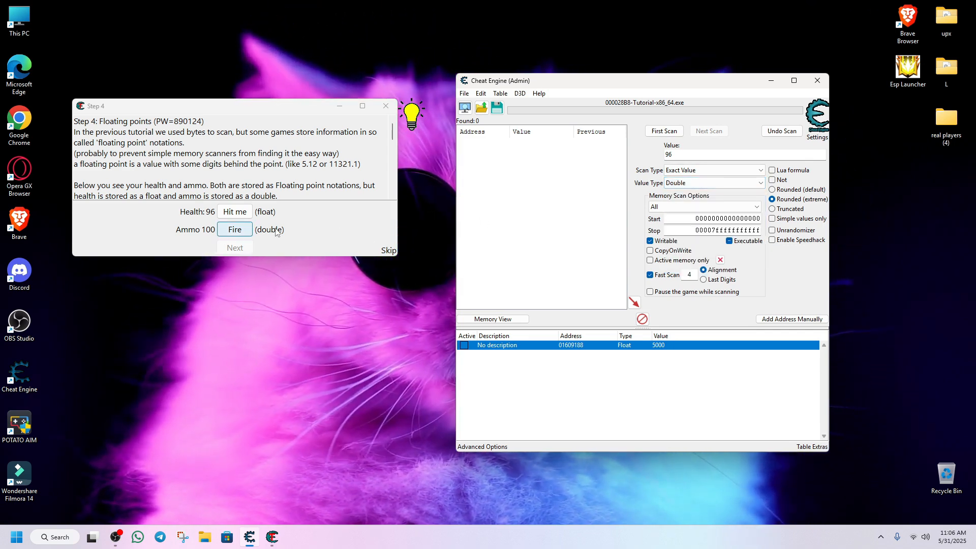
{"action": "type", "text": "100"}
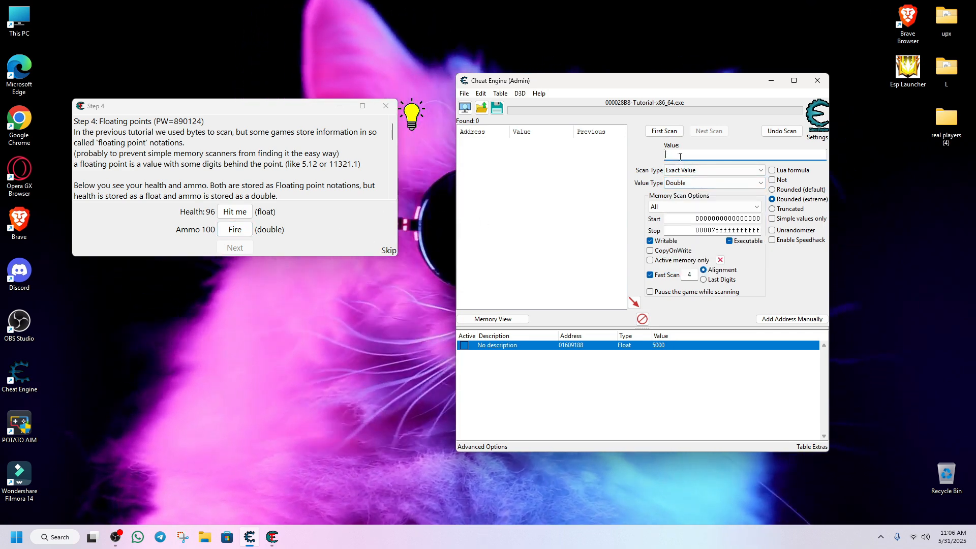
{"action": "left_click", "coordinate": [664, 130]}
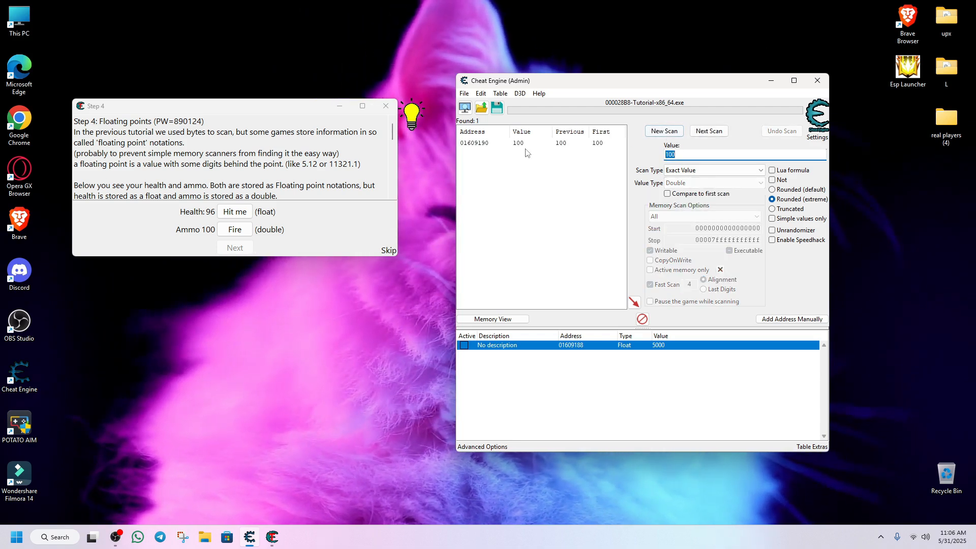
- Fire twice in the tutorial and run a next scan for the exact ammo value 99
{"action": "left_click", "coordinate": [234, 230]}
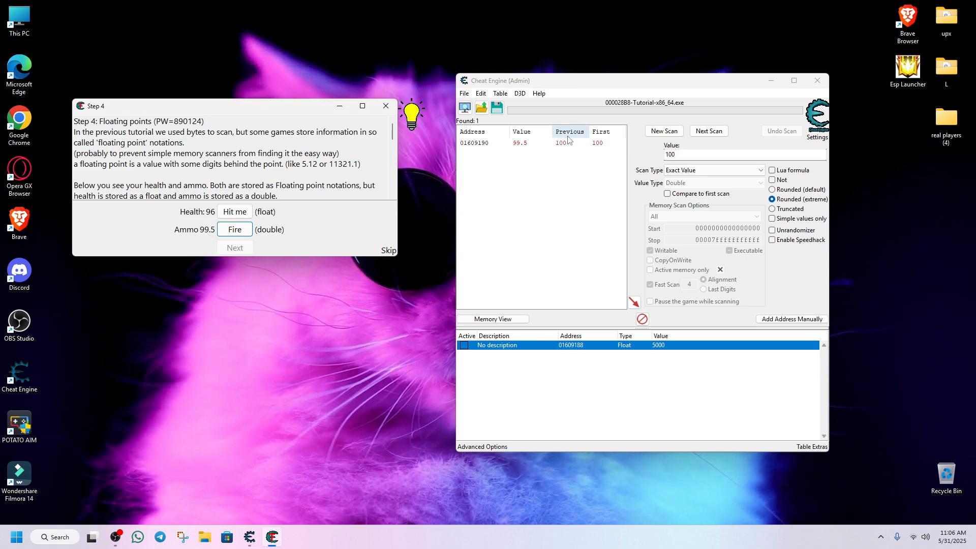
{"action": "left_click", "coordinate": [233, 229]}
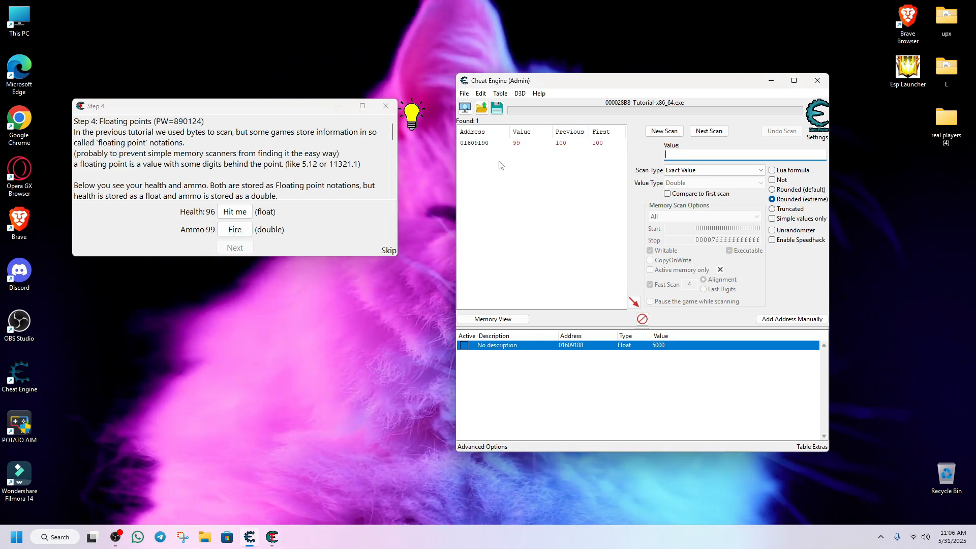
{"action": "type", "text": "99"}
{"action": "left_click", "coordinate": [708, 131]}
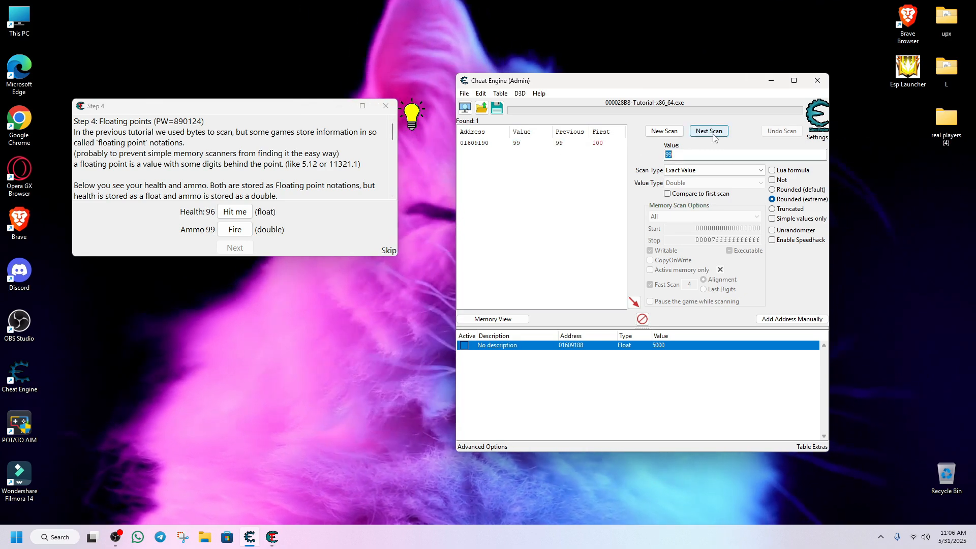
- Add the found Double ammo address to the address list, set its value to 5000 and continue to Step 5
{"action": "double_click", "coordinate": [518, 142]}
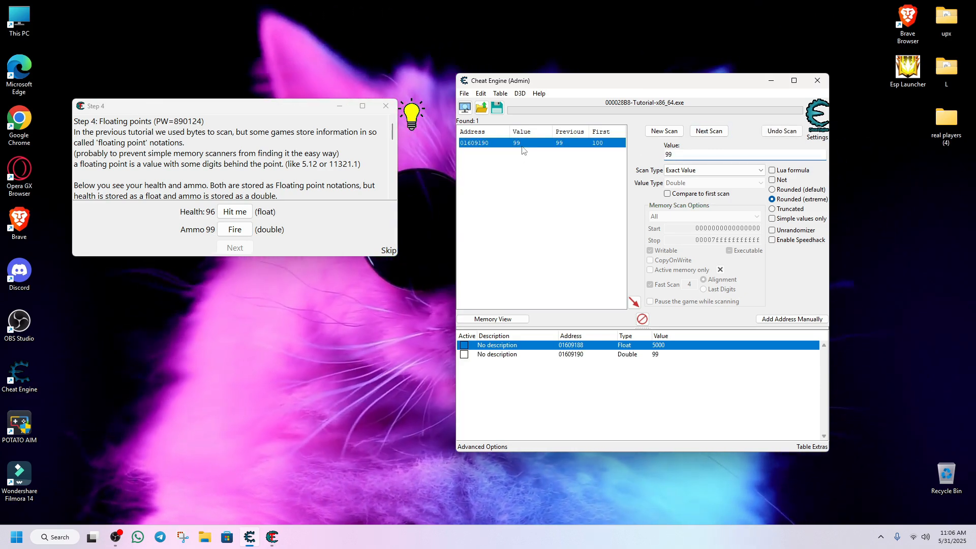
{"action": "double_click", "coordinate": [655, 354]}
{"action": "scroll", "coordinate": [216, 197], "scroll_direction": "down", "scroll_amount": 1}
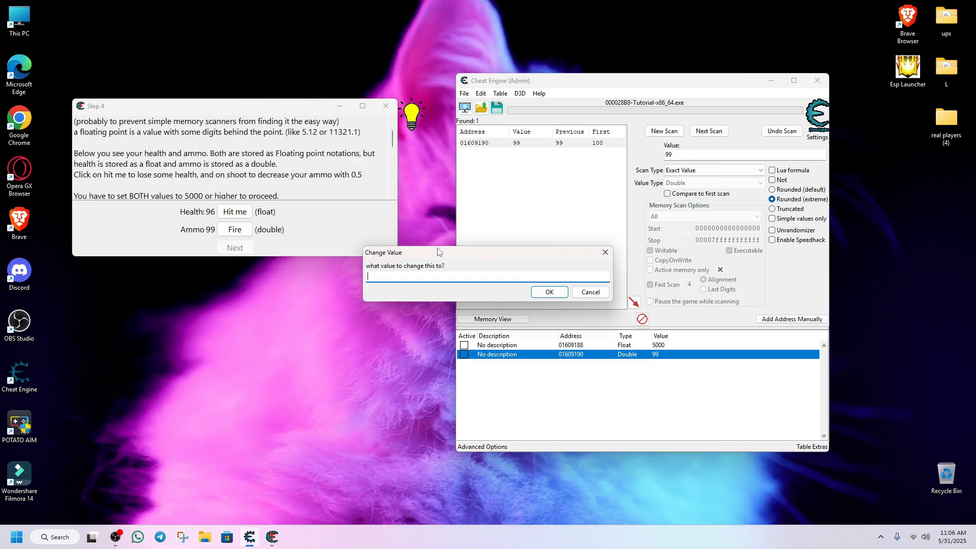
{"action": "type", "text": "5000"}
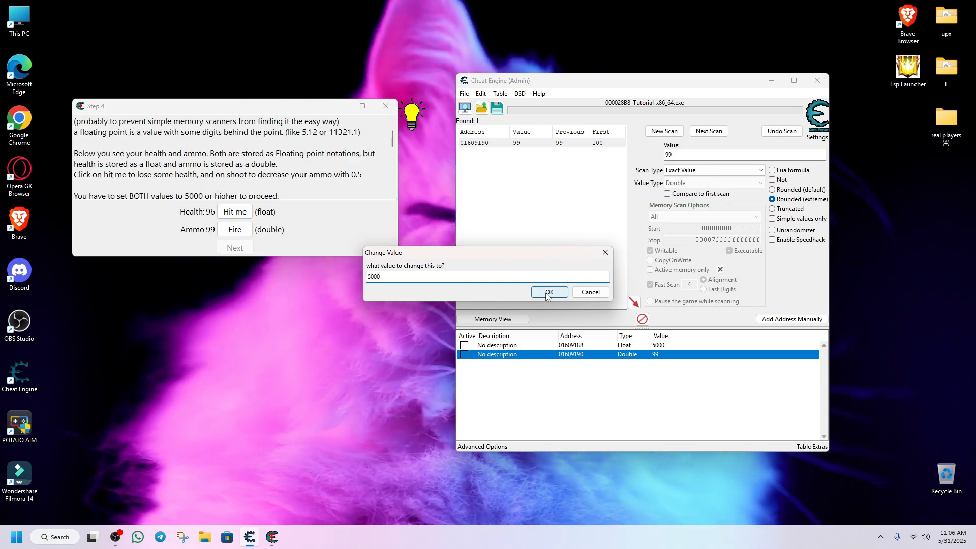
{"action": "left_click", "coordinate": [550, 291]}
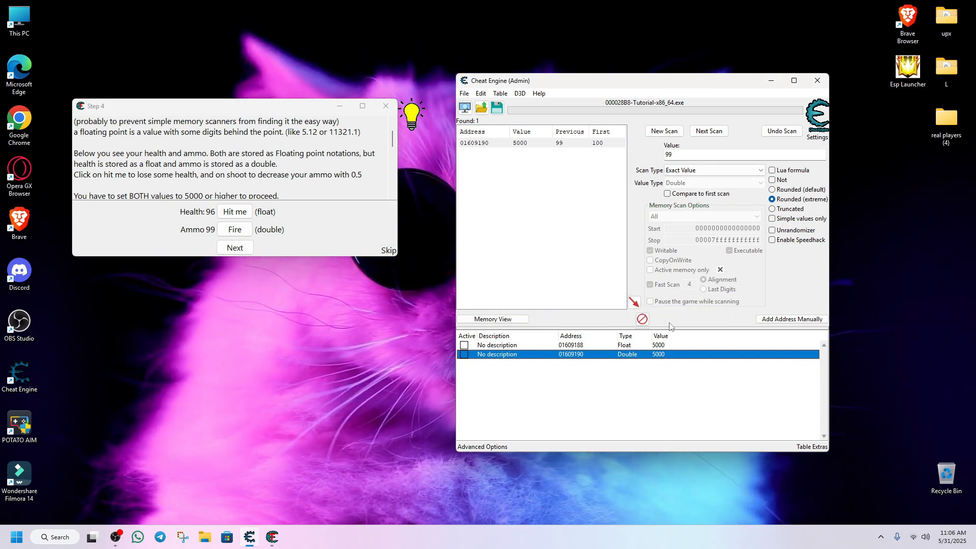
{"action": "left_click", "coordinate": [237, 248]}
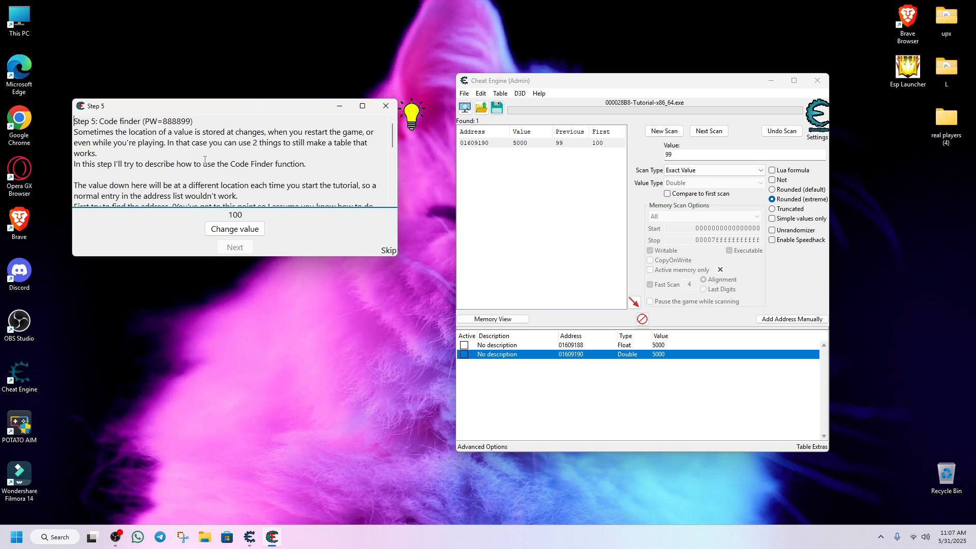
- Read through the Step 5 Code finder instructions and change the tutorial value twice
{"action": "scroll", "coordinate": [205, 160], "scroll_direction": "down", "scroll_amount": 6}
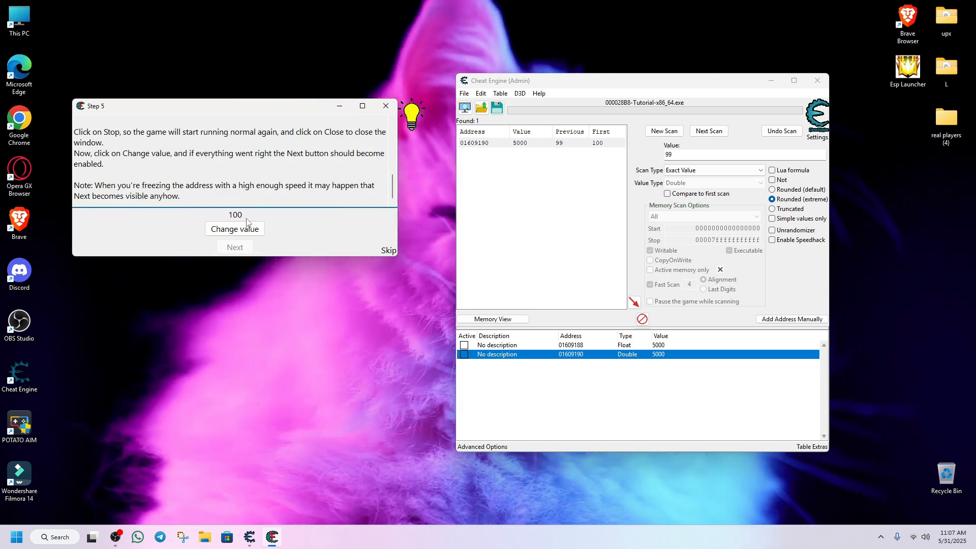
{"action": "scroll", "coordinate": [193, 188], "scroll_direction": "up", "scroll_amount": 1}
{"action": "scroll", "coordinate": [133, 193], "scroll_direction": "down", "scroll_amount": 1}
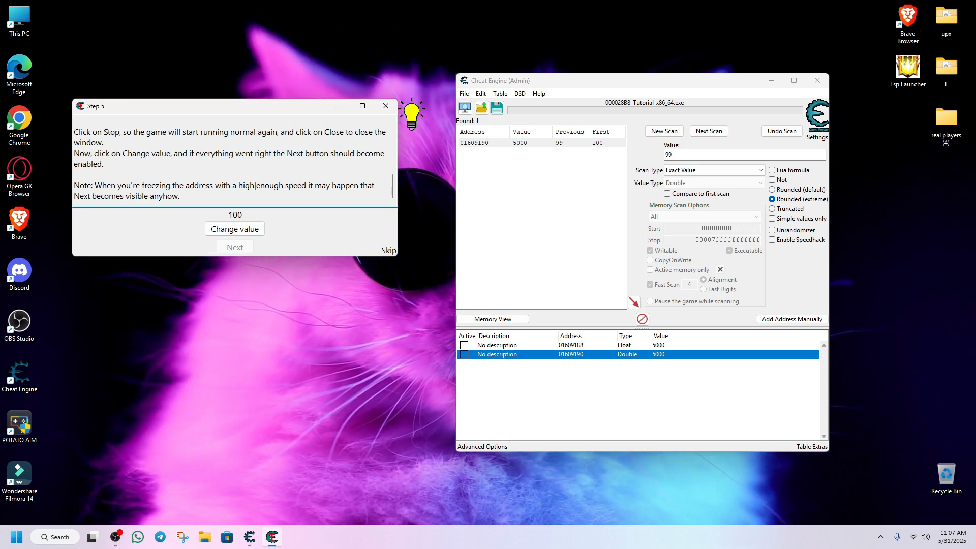
{"action": "left_click", "coordinate": [237, 226]}
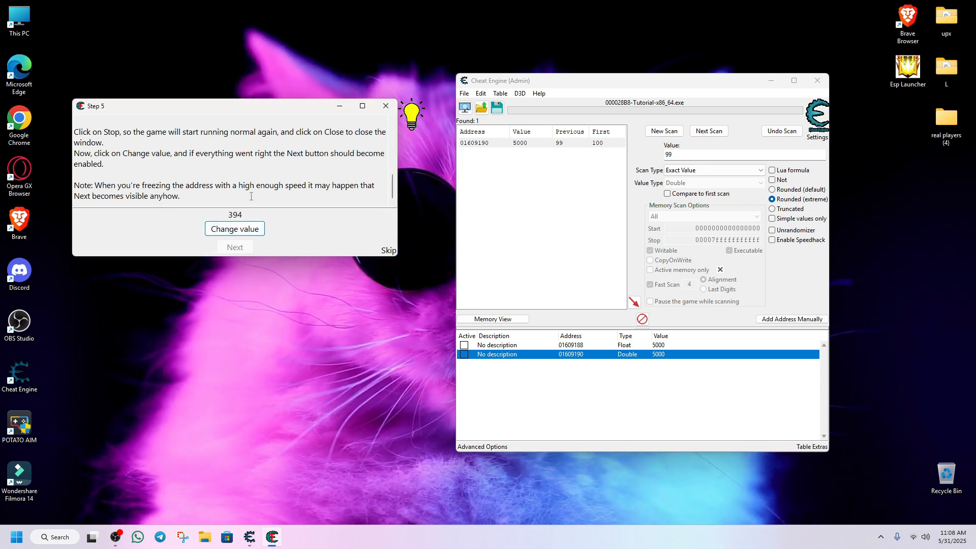
{"action": "scroll", "coordinate": [203, 173], "scroll_direction": "up", "scroll_amount": 2}
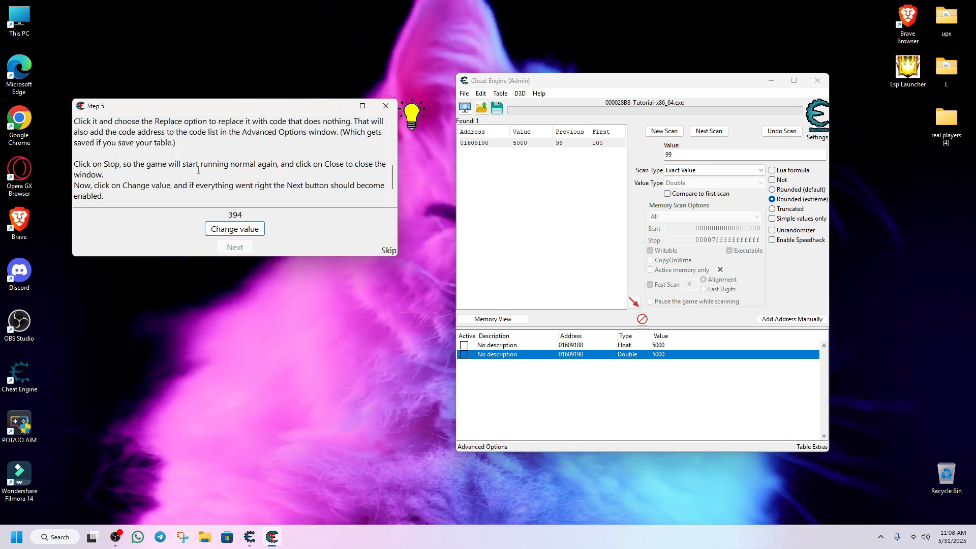
{"action": "scroll", "coordinate": [198, 171], "scroll_direction": "down", "scroll_amount": 2}
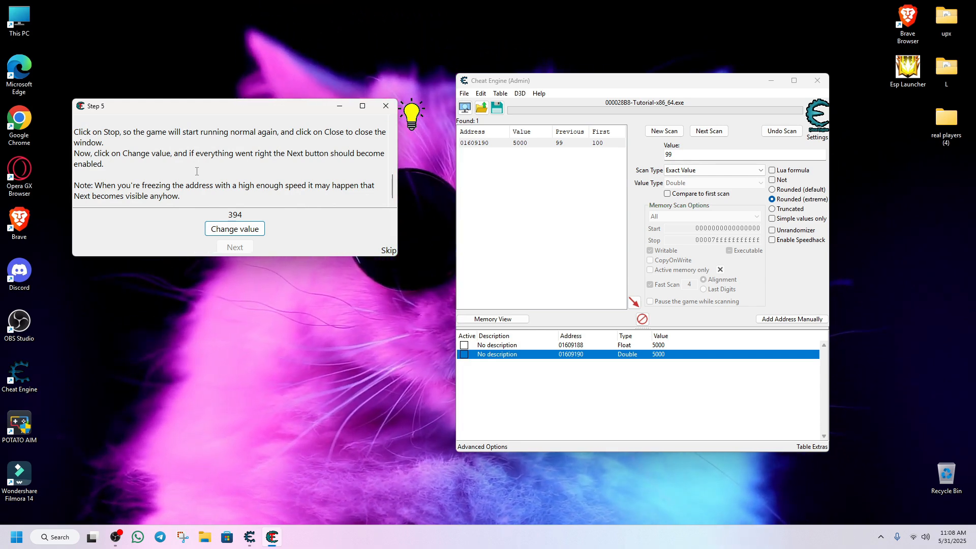
{"action": "left_click", "coordinate": [233, 230]}
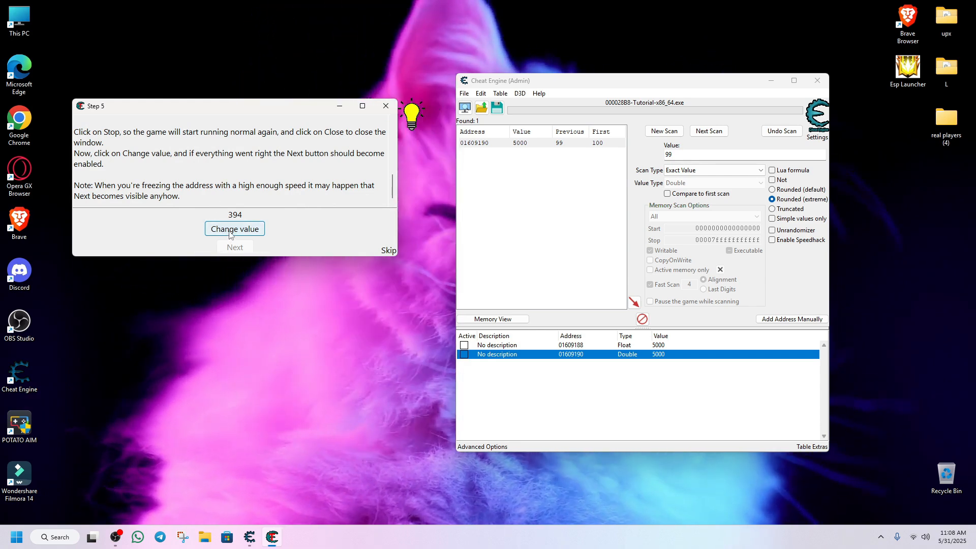
{"action": "scroll", "coordinate": [236, 181], "scroll_direction": "up", "scroll_amount": 8}
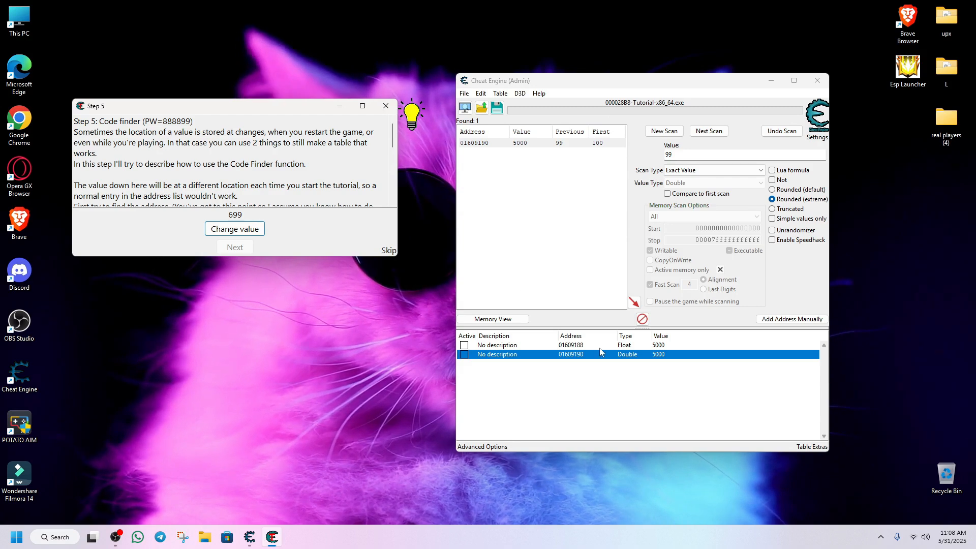
- Start a new search with a first scan for the exact value 699, using the 4 Bytes value type
{"action": "left_click", "coordinate": [664, 132]}
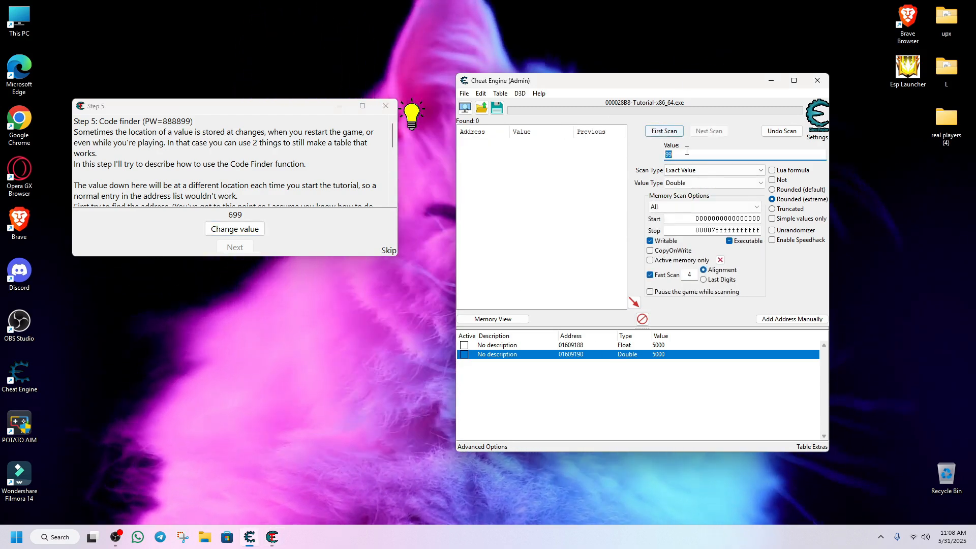
{"action": "type", "text": "699"}
{"action": "left_click", "coordinate": [701, 183]}
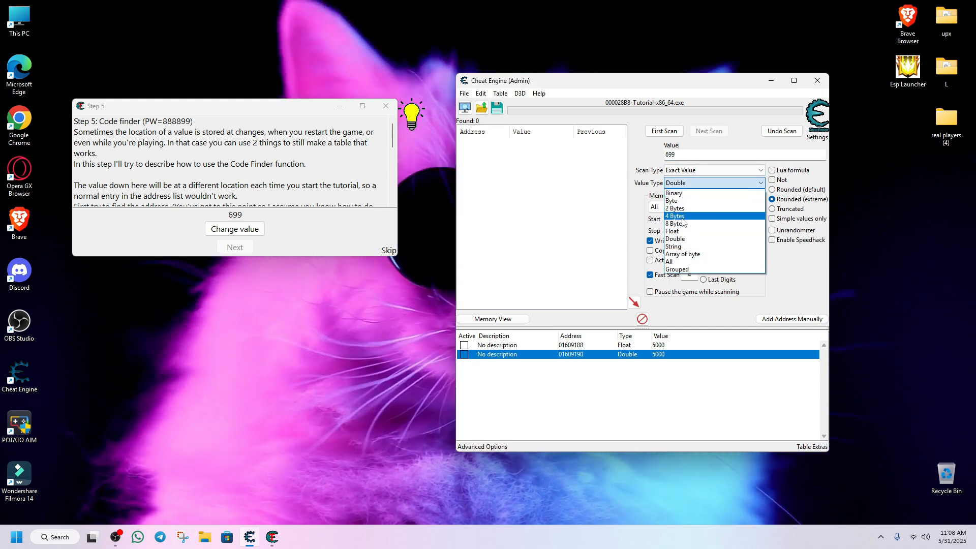
{"action": "left_click", "coordinate": [676, 216]}
{"action": "left_click", "coordinate": [664, 132]}
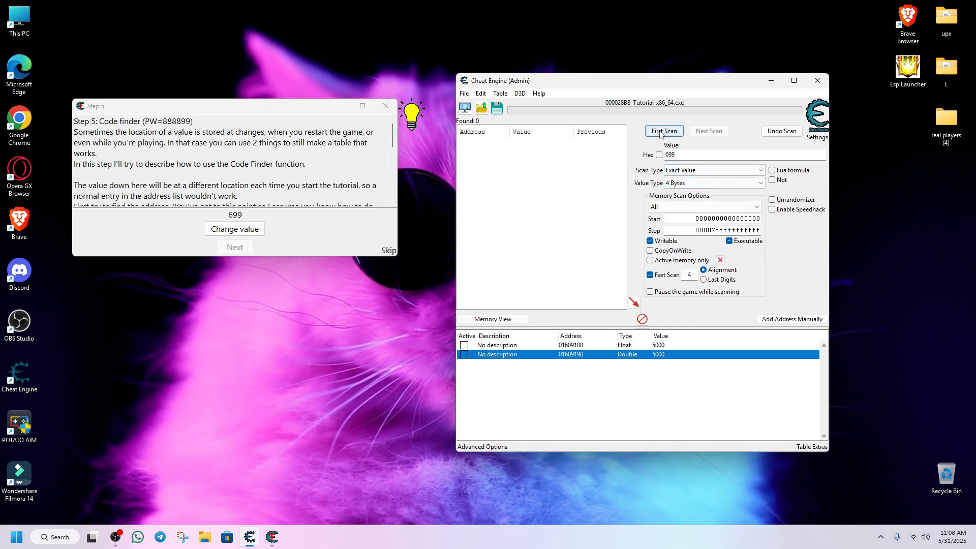
- Change the tutorial value once and add the found 4 Bytes address to the address list
{"action": "left_click", "coordinate": [246, 228]}
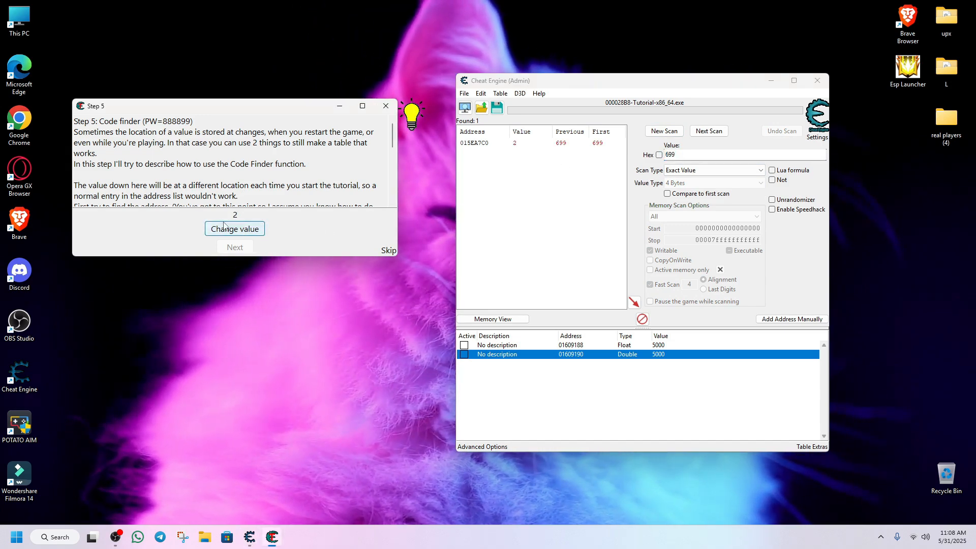
{"action": "double_click", "coordinate": [516, 143]}
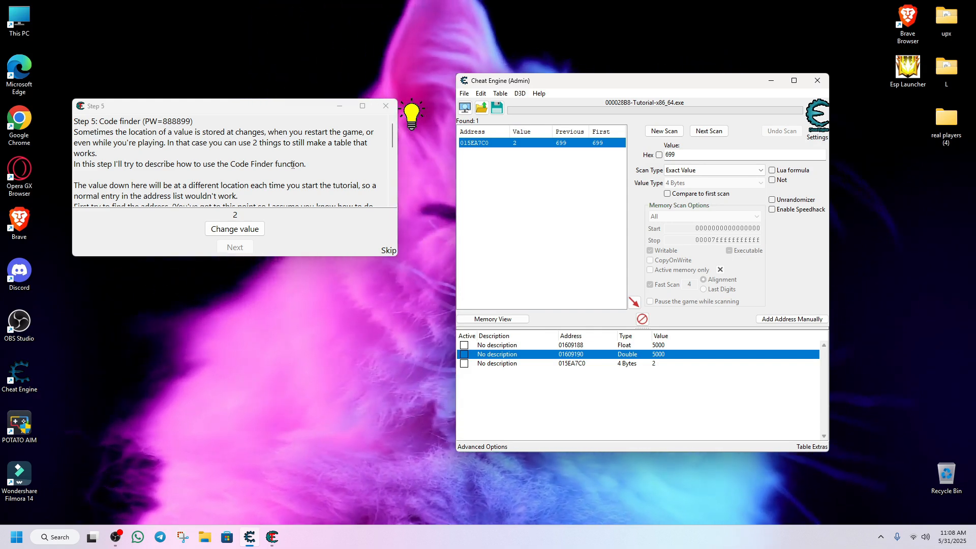
{"action": "mouse_move", "coordinate": [219, 107]}
{"action": "left_mouse_down"}
{"action": "mouse_move", "coordinate": [317, 70]}
{"action": "mouse_move", "coordinate": [232, 120]}
{"action": "left_mouse_up"}
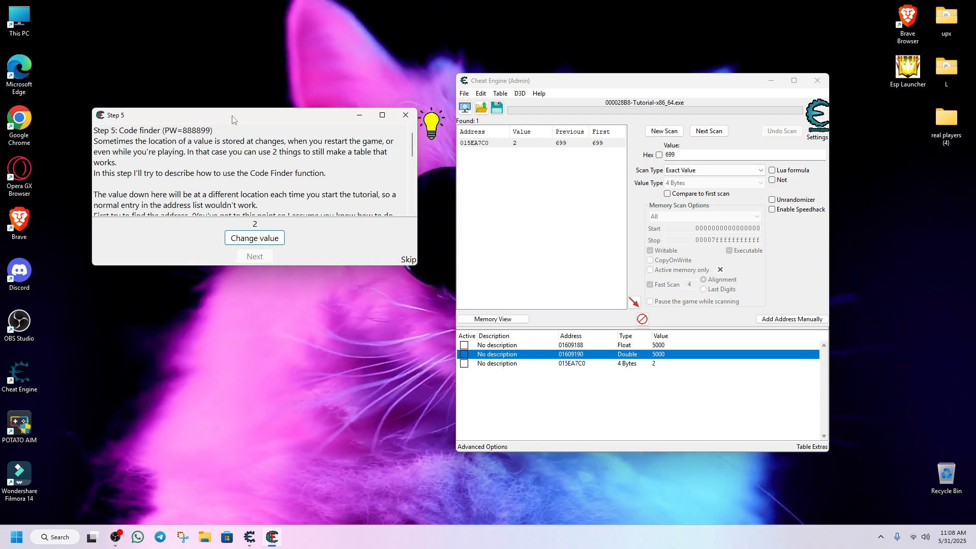
{"action": "scroll", "coordinate": [227, 169], "scroll_direction": "down", "scroll_amount": 3}
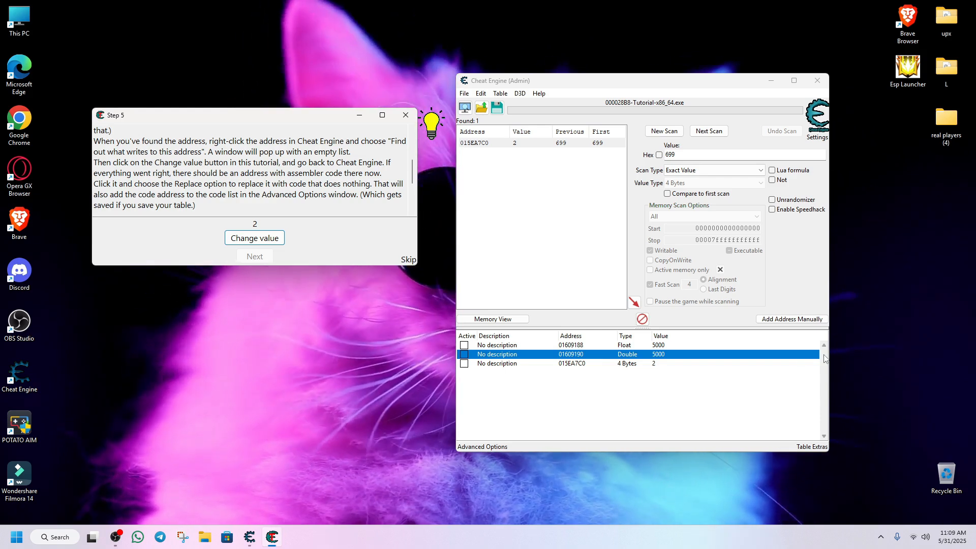
{"action": "left_click", "coordinate": [662, 364]}
{"action": "right_click", "coordinate": [662, 366]}
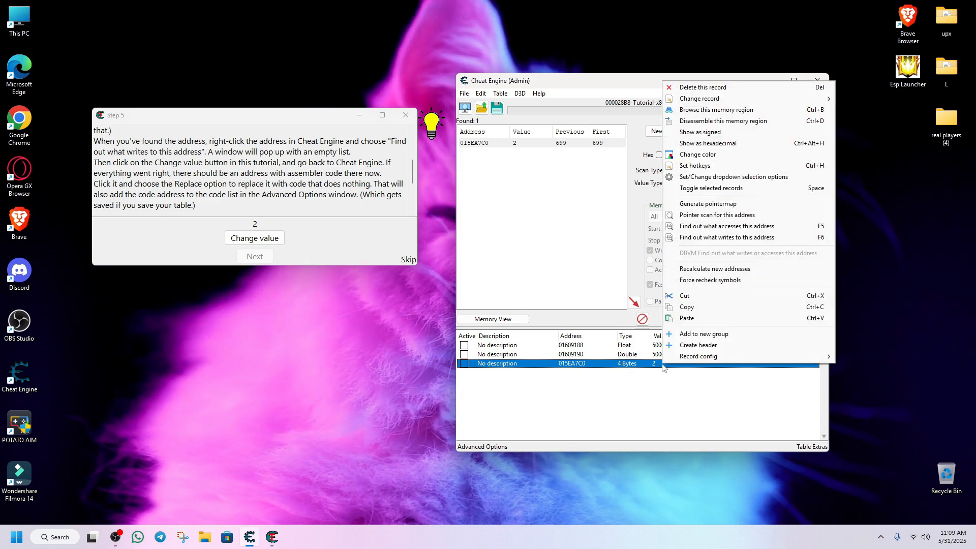
{"action": "left_click", "coordinate": [583, 373]}
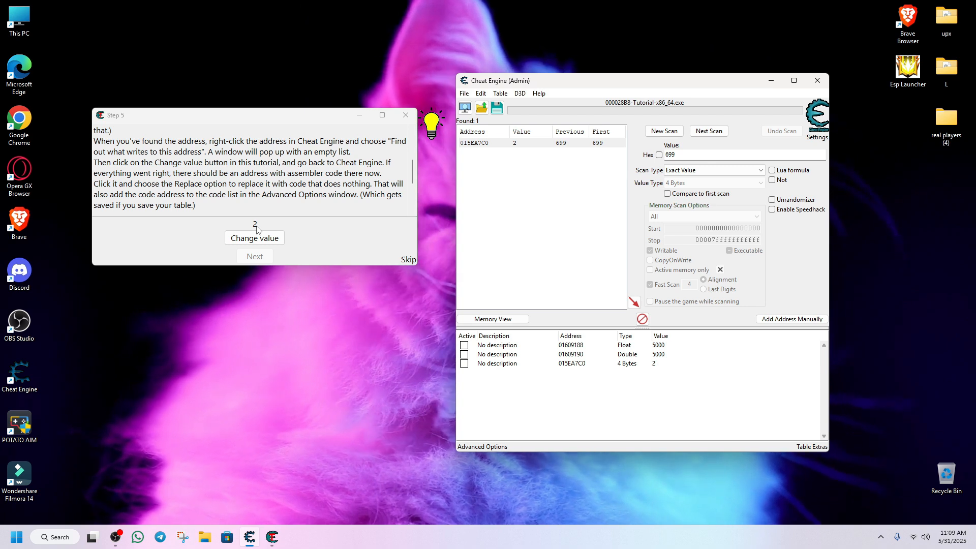
{"action": "left_click", "coordinate": [269, 242]}
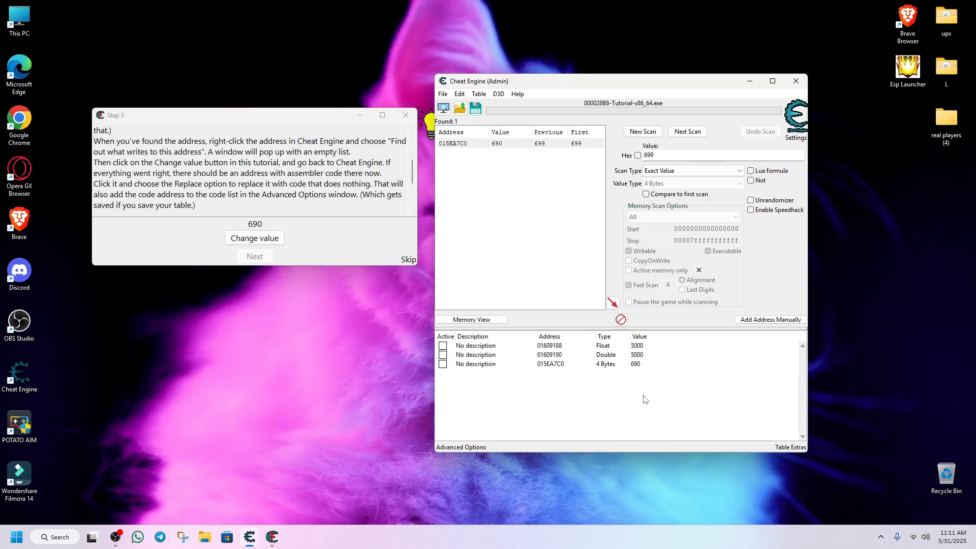
- Find out what writes to the 4 Bytes address and change the tutorial value once to capture the writing instruction
{"action": "left_click", "coordinate": [604, 364]}
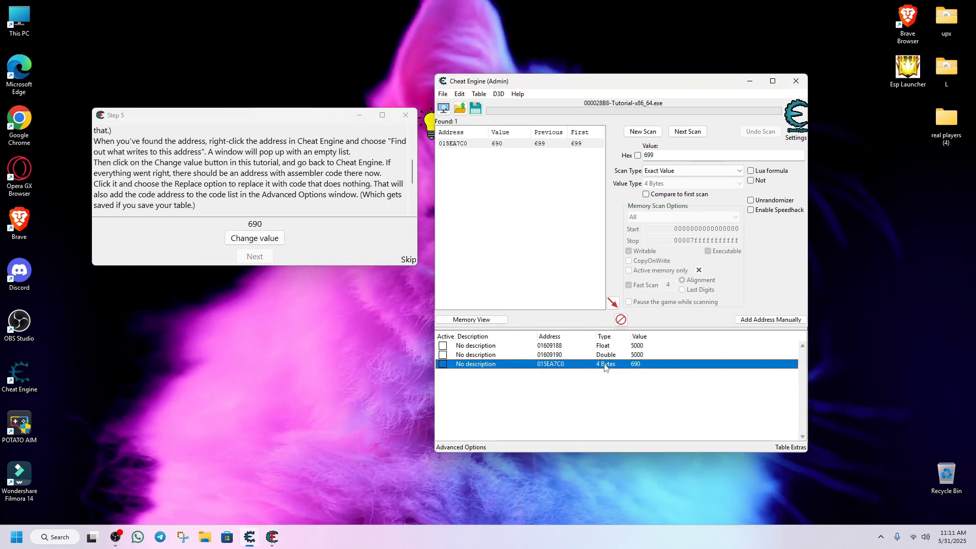
{"action": "right_click", "coordinate": [605, 366]}
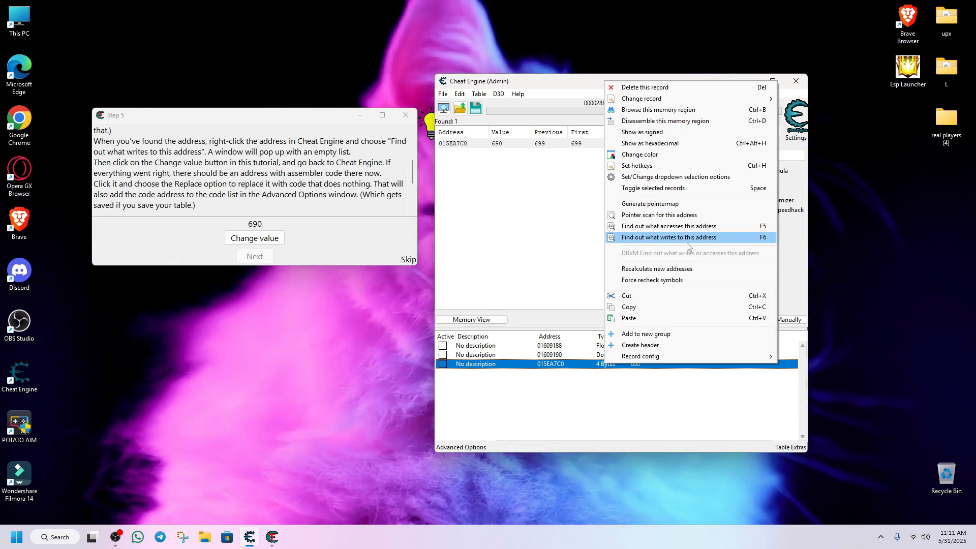
{"action": "left_click", "coordinate": [649, 240]}
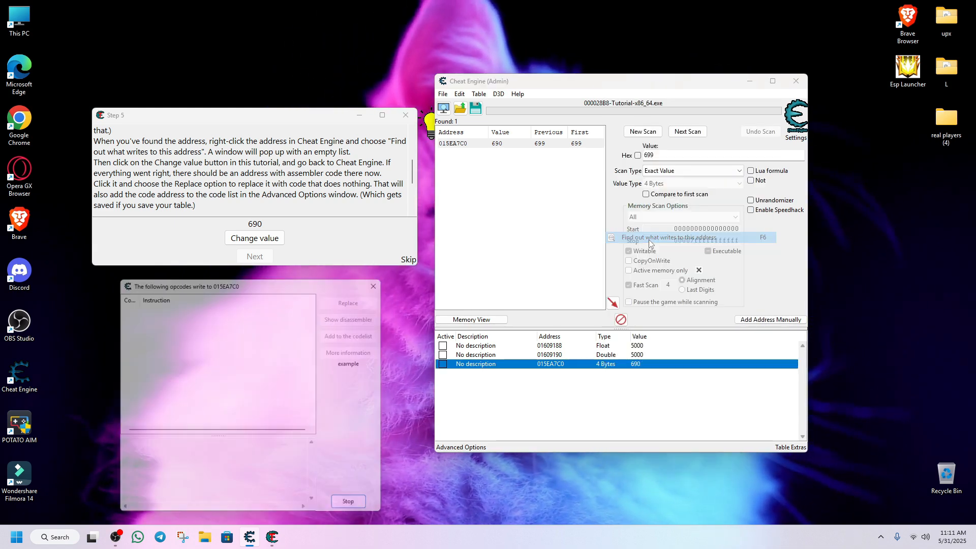
{"action": "left_click_drag", "start_coordinate": [253, 289], "coordinate": [621, 180]}
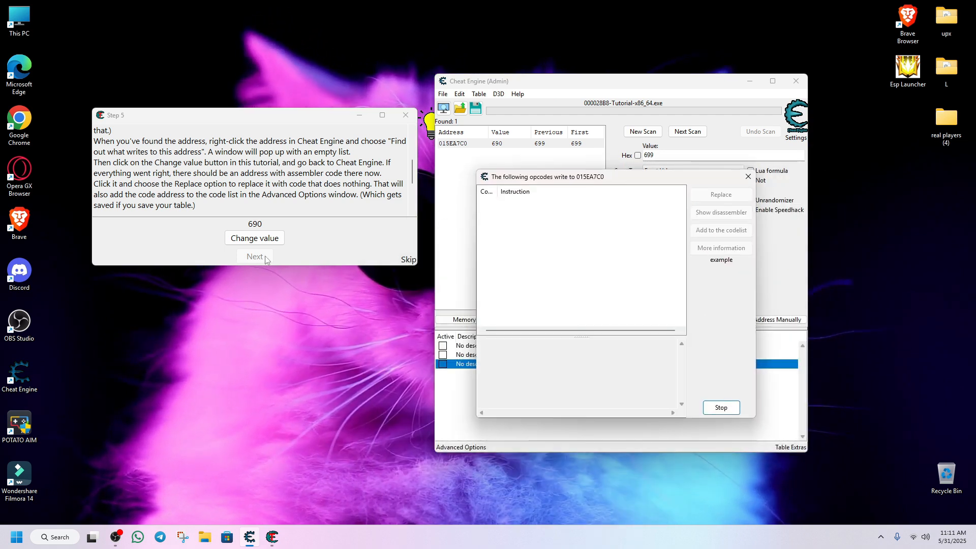
{"action": "left_click", "coordinate": [254, 238]}
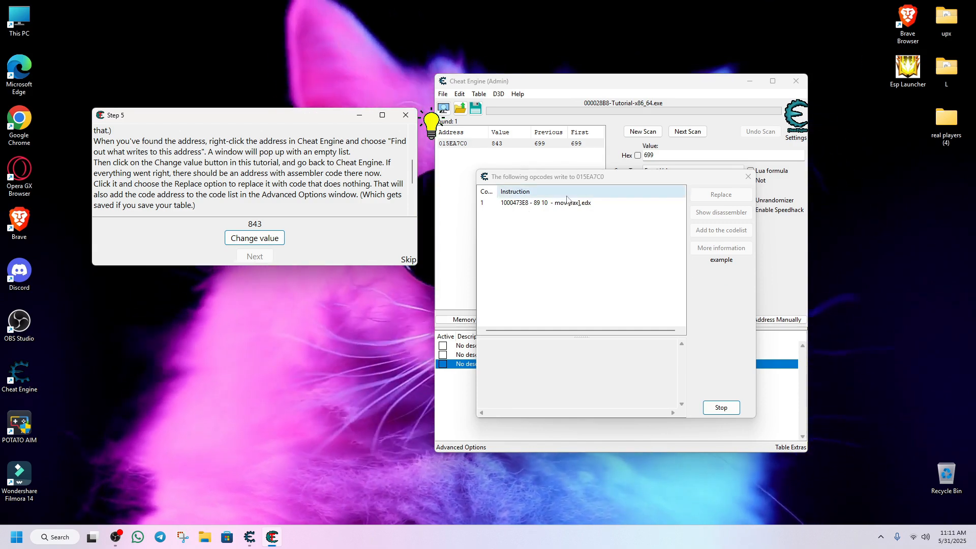
- Show the captured mov [rax],edx instruction in the disassembler and change the tutorial value once more
{"action": "left_click", "coordinate": [546, 204]}
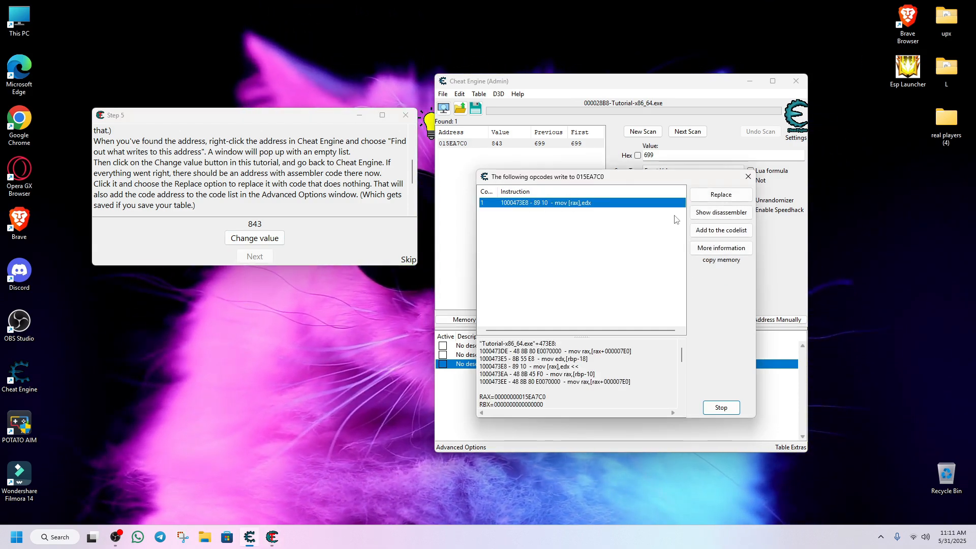
{"action": "left_click", "coordinate": [712, 212]}
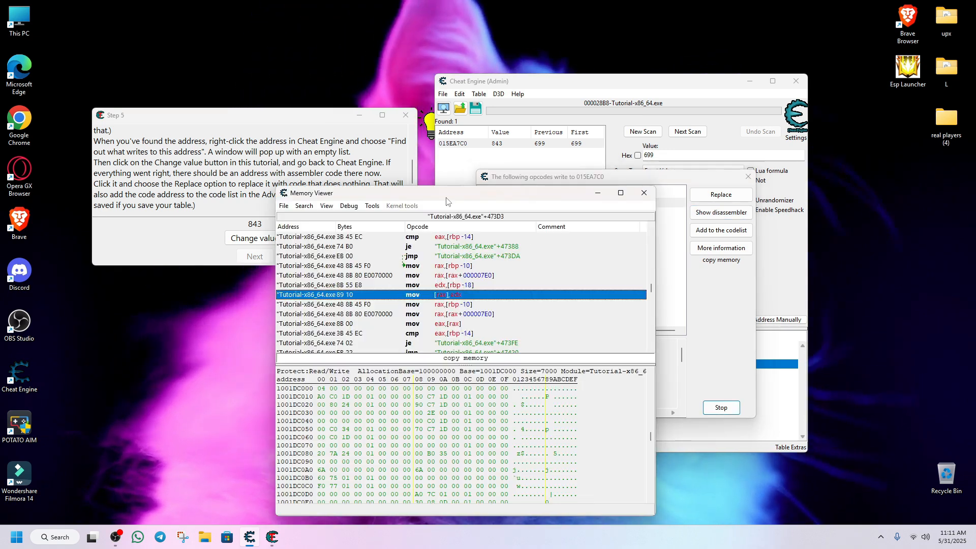
{"action": "left_click_drag", "start_coordinate": [446, 201], "coordinate": [668, 127]}
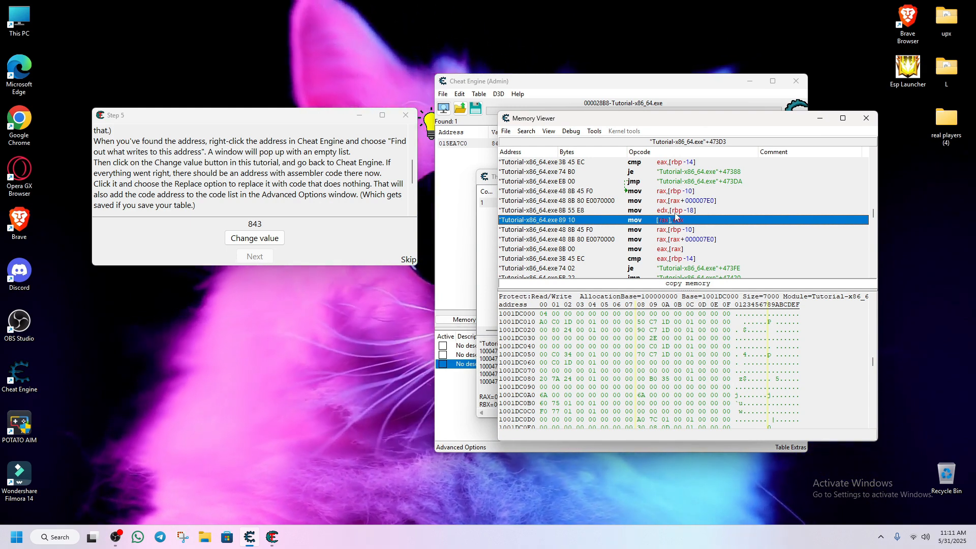
{"action": "scroll", "coordinate": [661, 223], "scroll_direction": "up", "scroll_amount": 1}
{"action": "scroll", "coordinate": [640, 208], "scroll_direction": "down", "scroll_amount": 1}
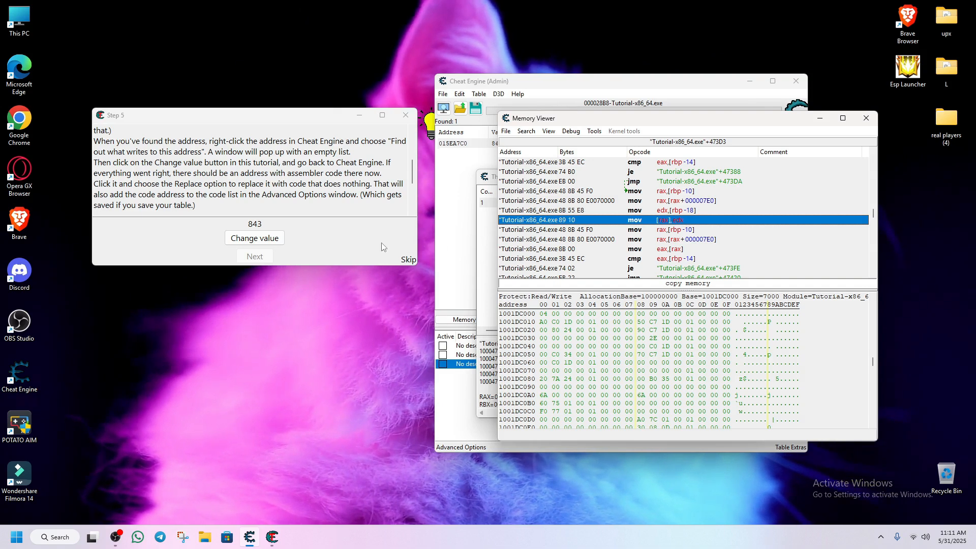
{"action": "left_click", "coordinate": [253, 240]}
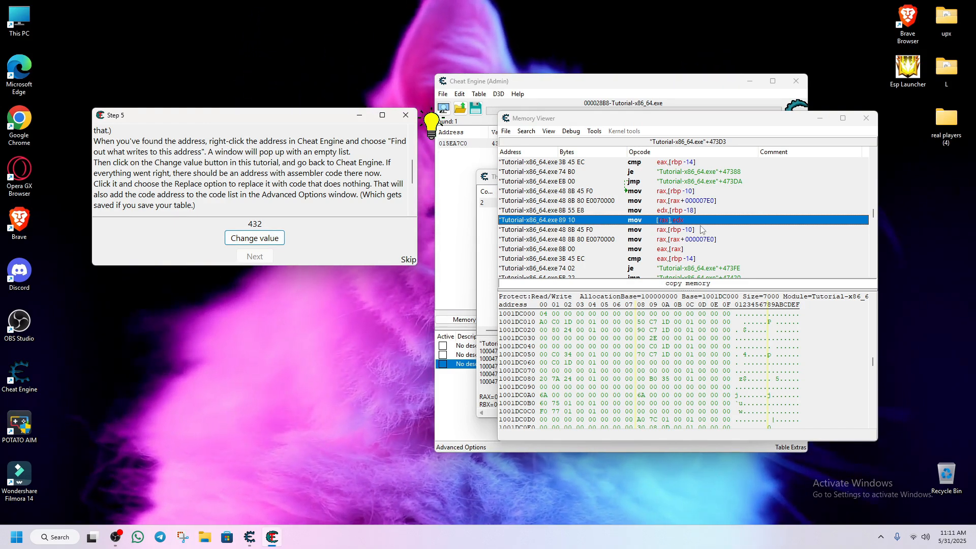
- Replace the mov [rax],edx instruction with code that does nothing, keeping the name "Change of mov [rax],edx"
{"action": "right_click", "coordinate": [634, 222]}
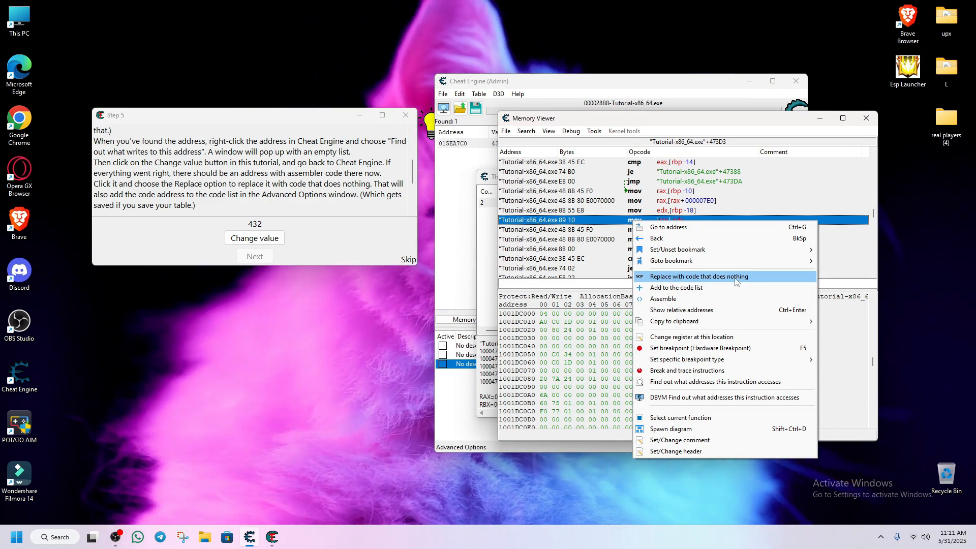
{"action": "left_click", "coordinate": [735, 279]}
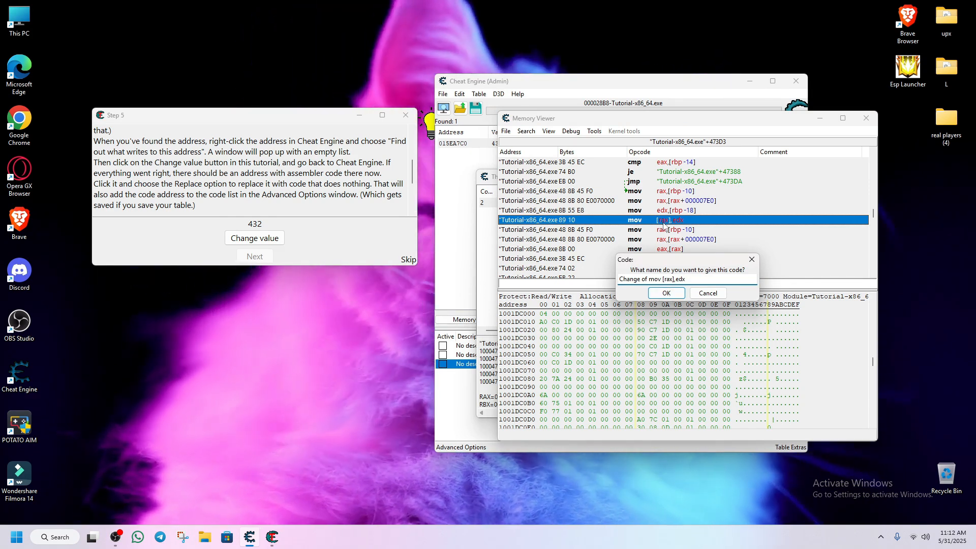
{"action": "left_click", "coordinate": [664, 294]}
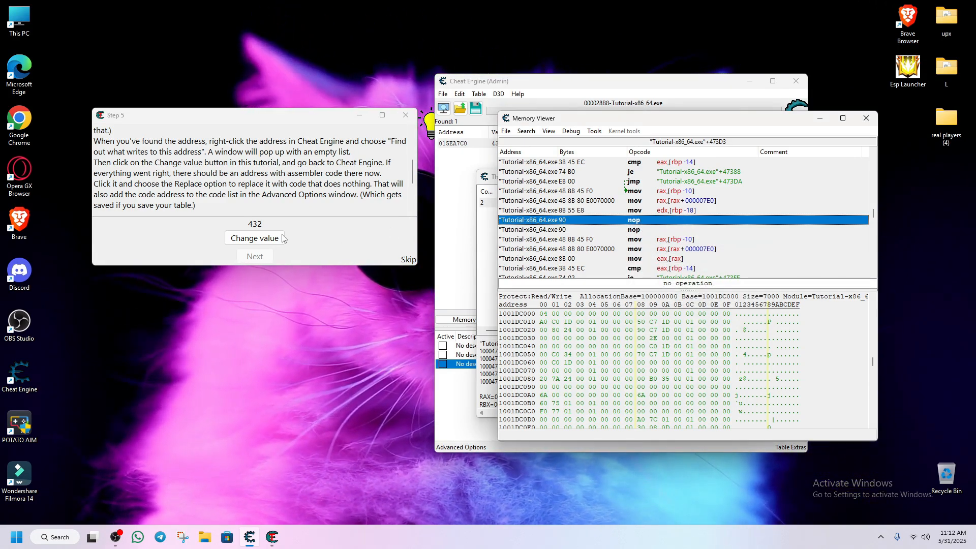
- Change the tutorial value to test the replaced code and continue to Step 6
{"action": "left_click", "coordinate": [263, 238]}
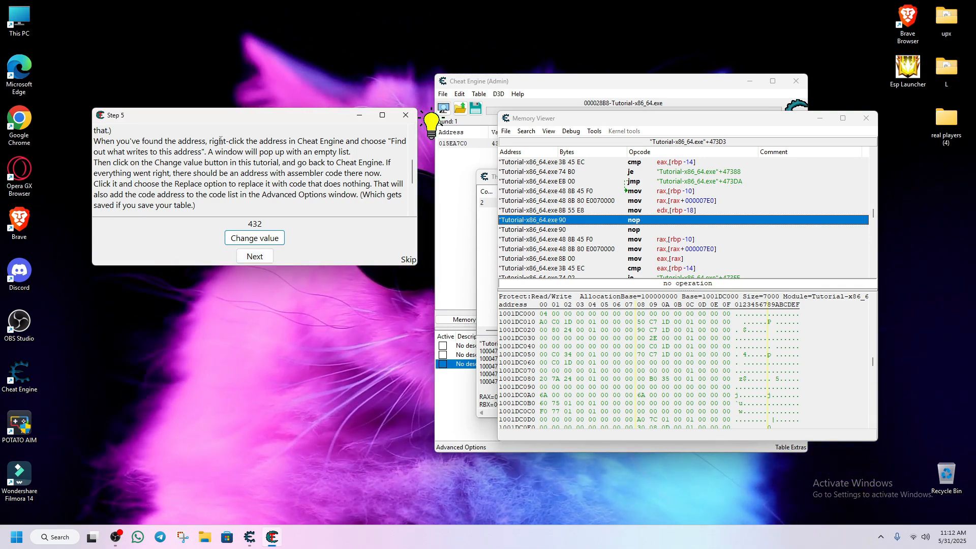
{"action": "mouse_move", "coordinate": [195, 117]}
{"action": "left_mouse_down"}
{"action": "mouse_move", "coordinate": [251, 129]}
{"action": "mouse_move", "coordinate": [255, 112]}
{"action": "mouse_move", "coordinate": [211, 114]}
{"action": "left_mouse_up"}
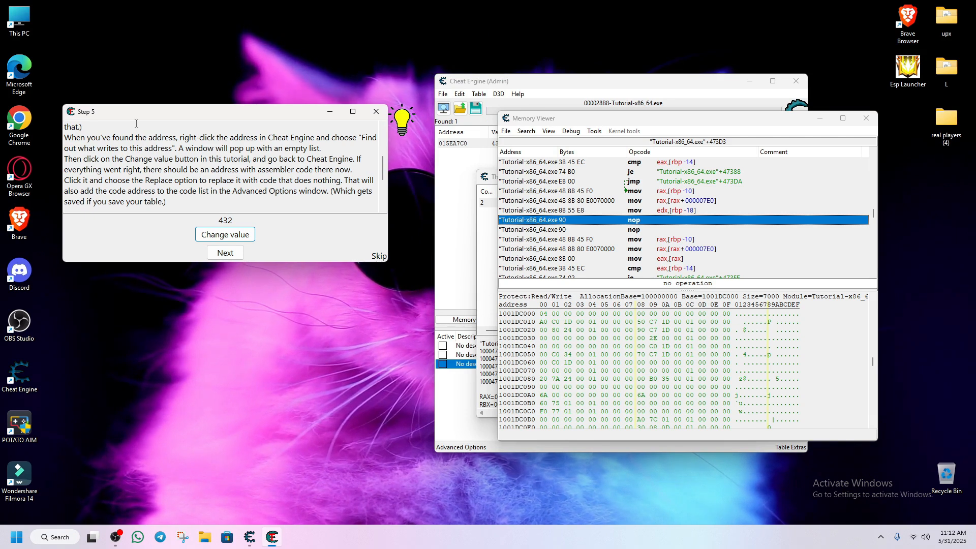
{"action": "left_click", "coordinate": [219, 254]}
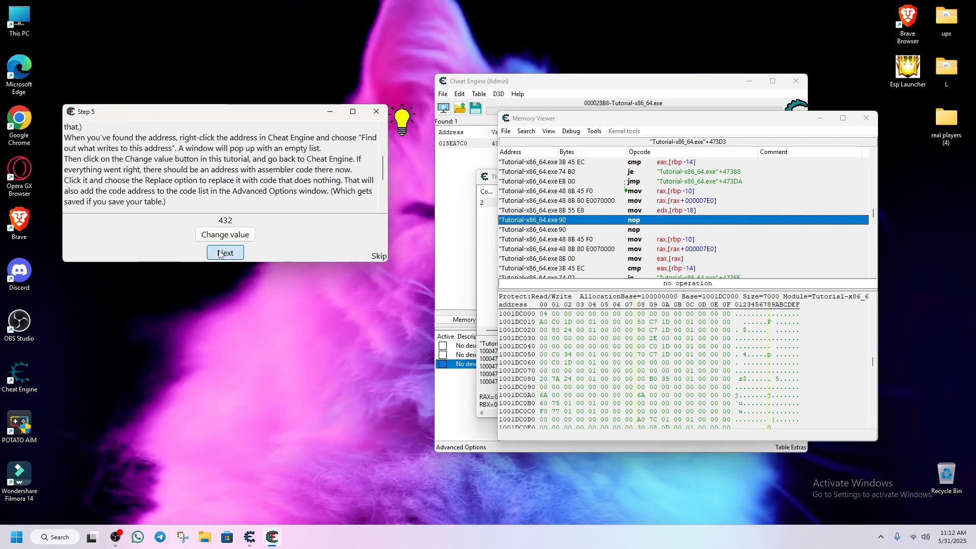
{"action": "left_click_drag", "start_coordinate": [148, 116], "coordinate": [172, 123]}
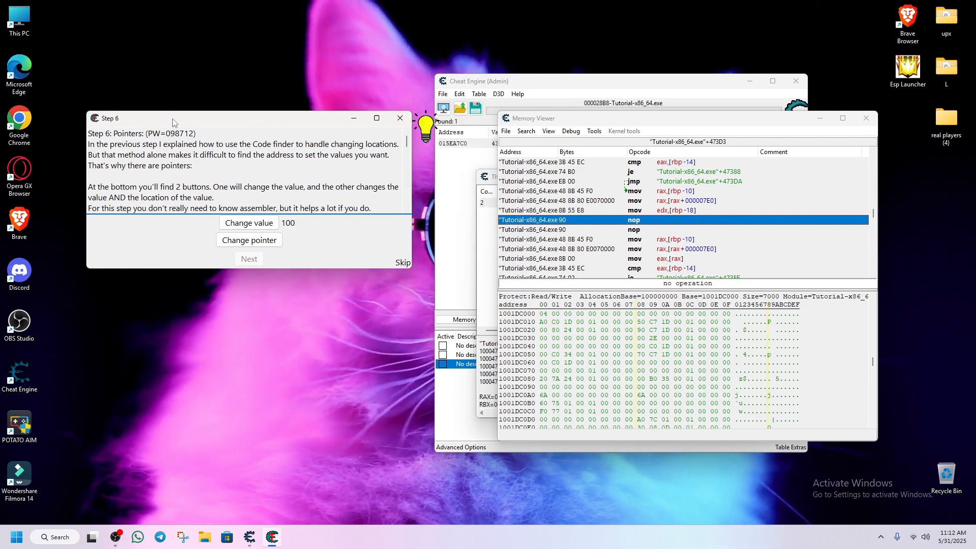